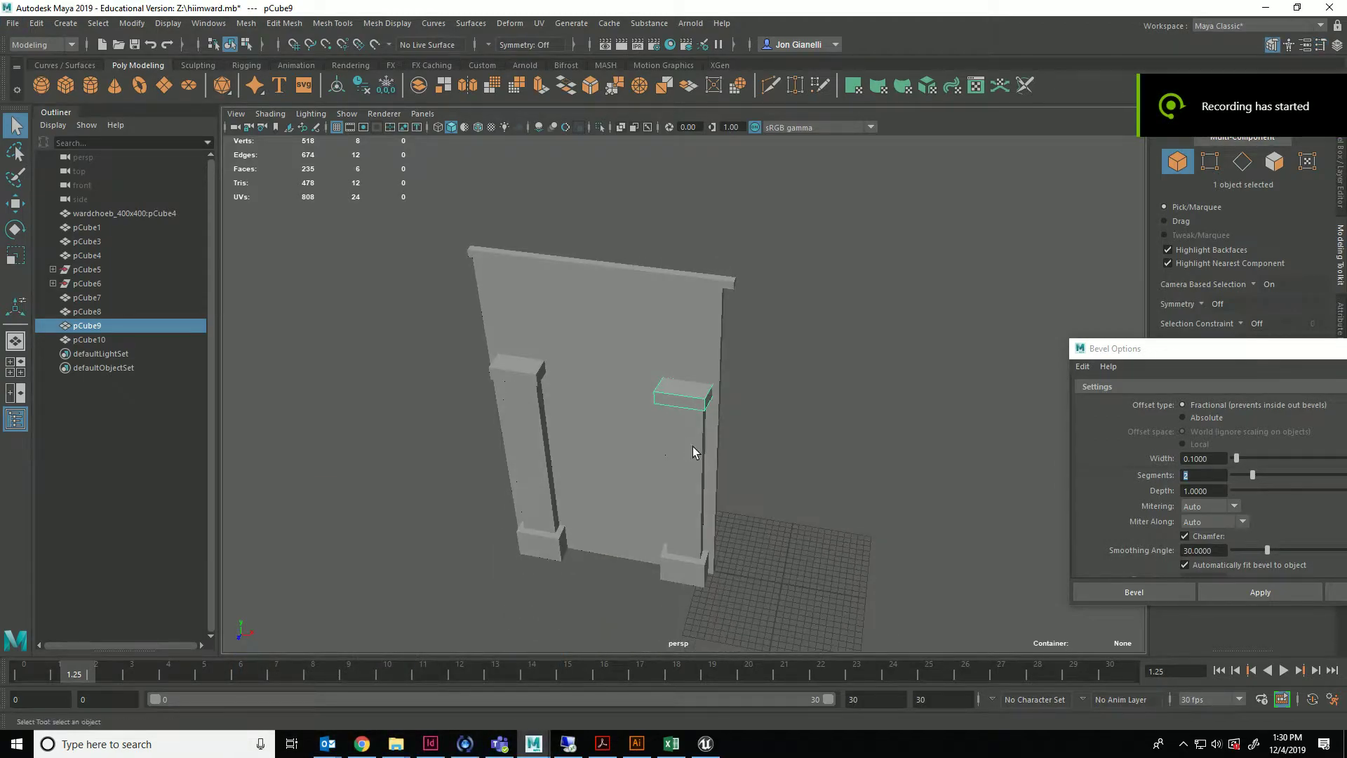
Step: Extrude the ledge block pCube9's top face and scale it inward to about 0.744
click(694, 451)
scroll(701, 395, up, 3)
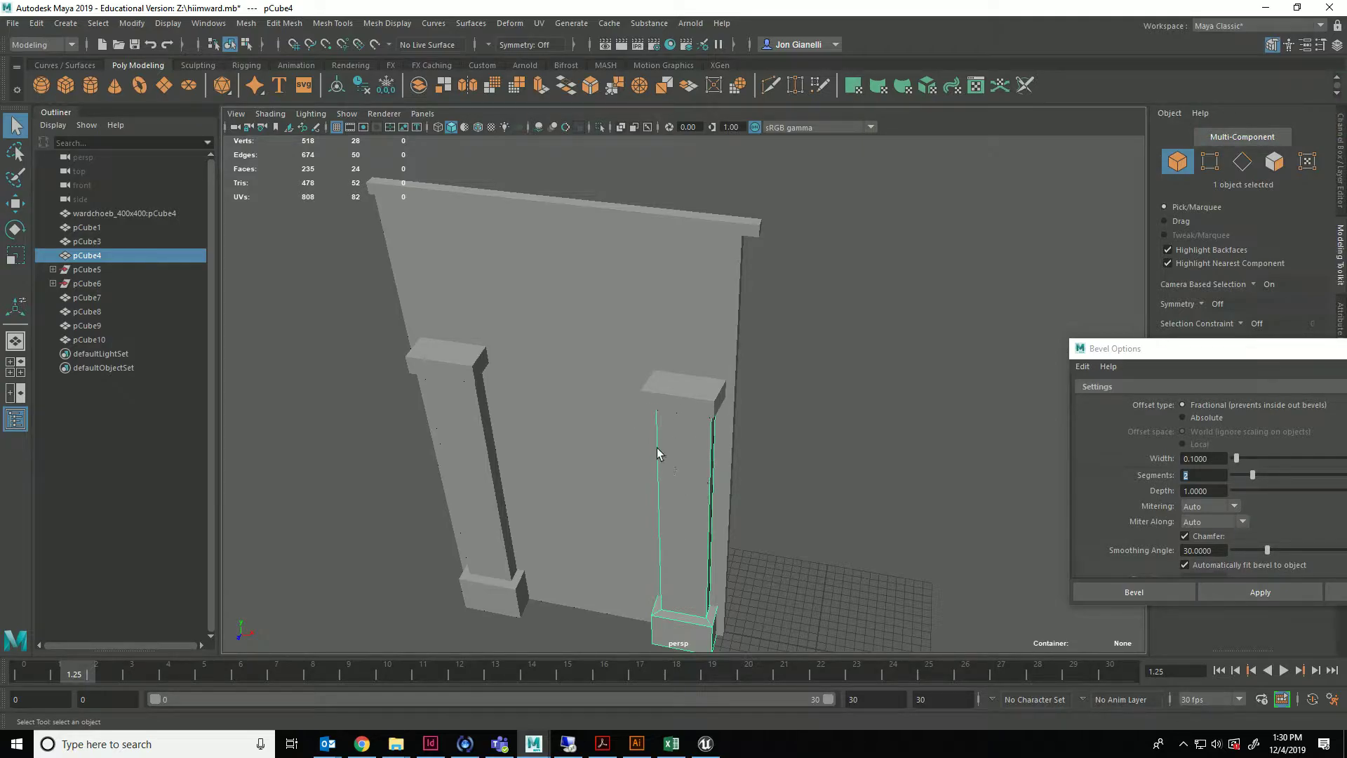
click(692, 389)
right_click(698, 356)
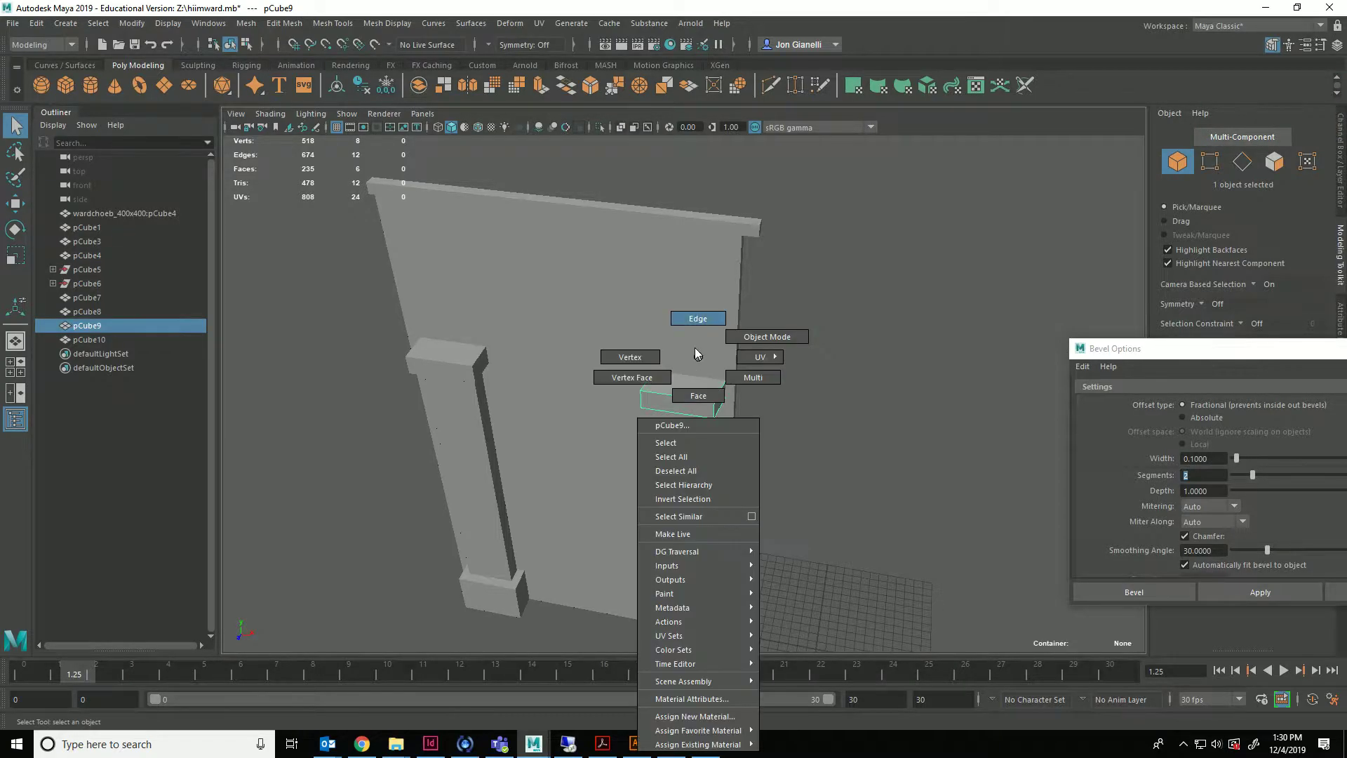
right_drag(734, 343, 698, 394)
click(694, 383)
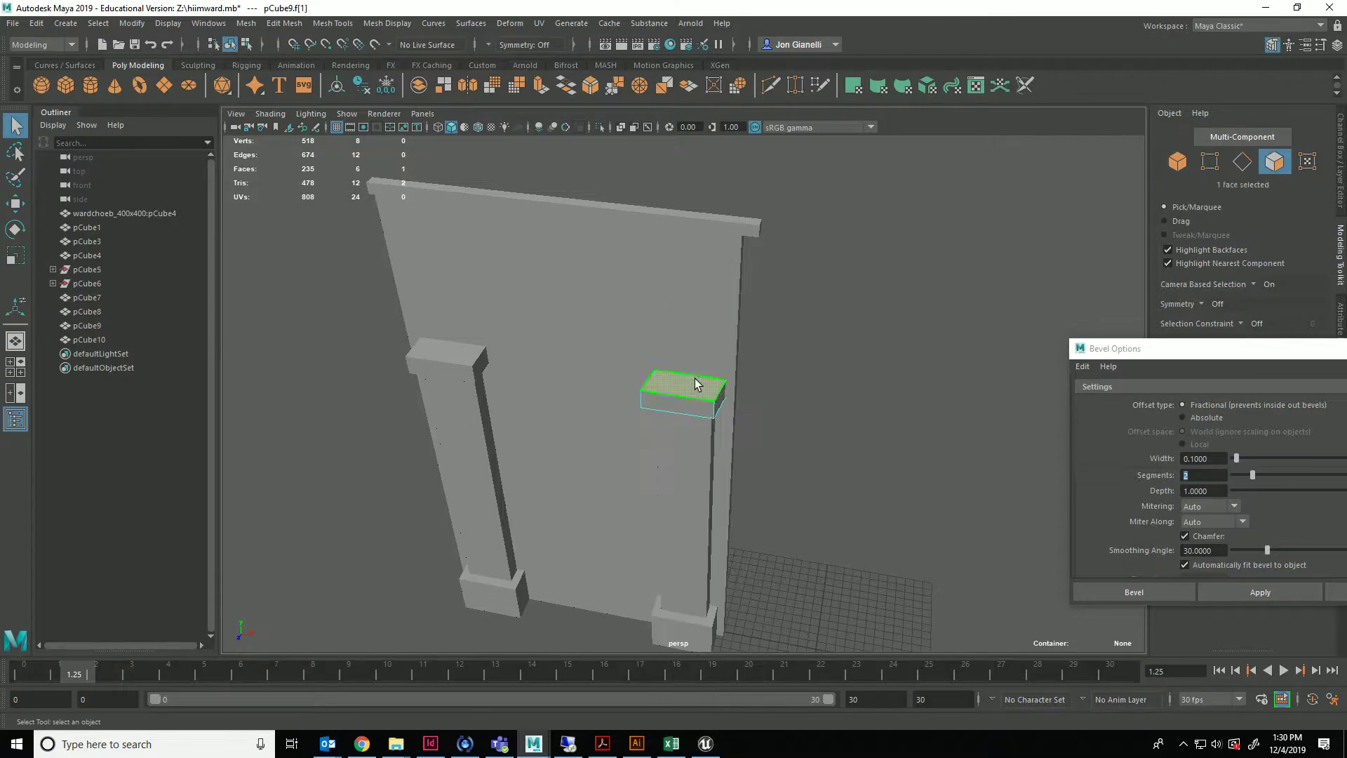
key(ctrl+e)
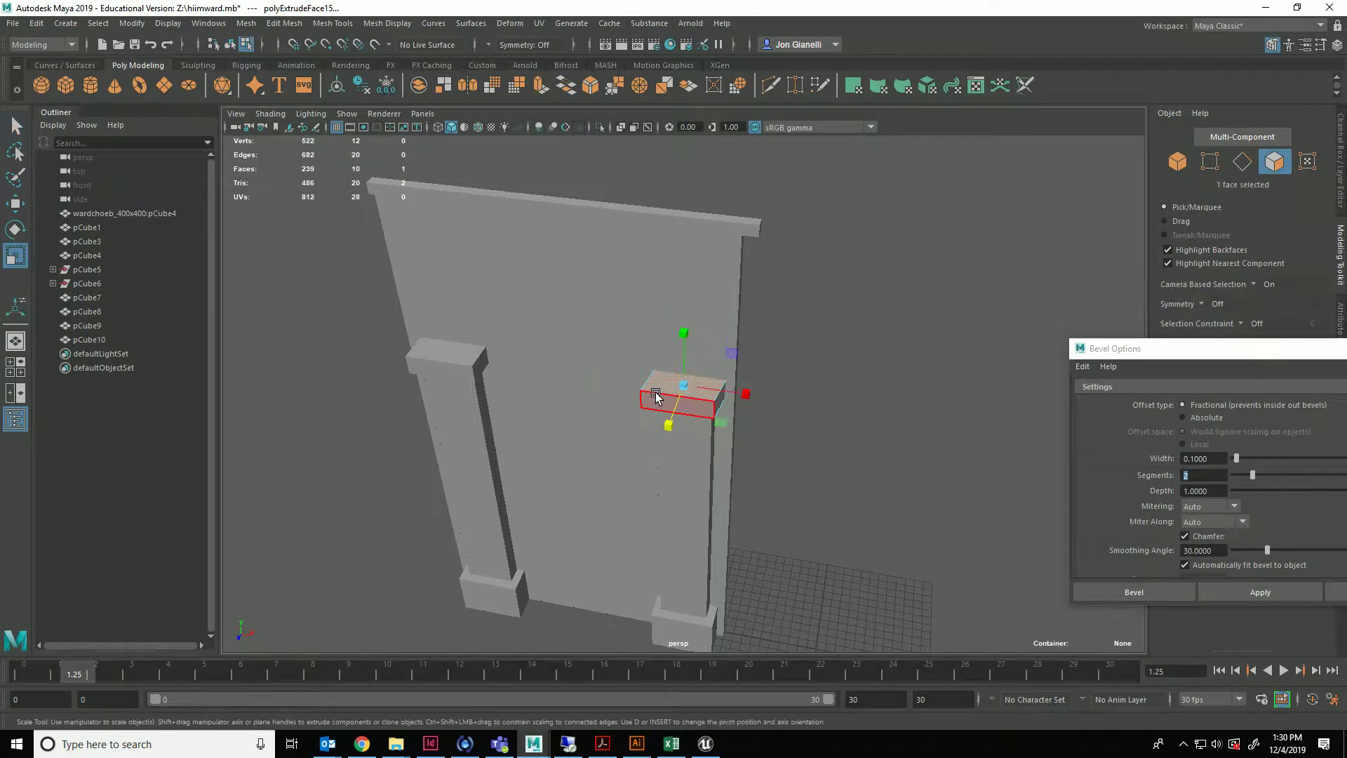
drag(682, 385, 706, 357)
right_drag(706, 357, 704, 416)
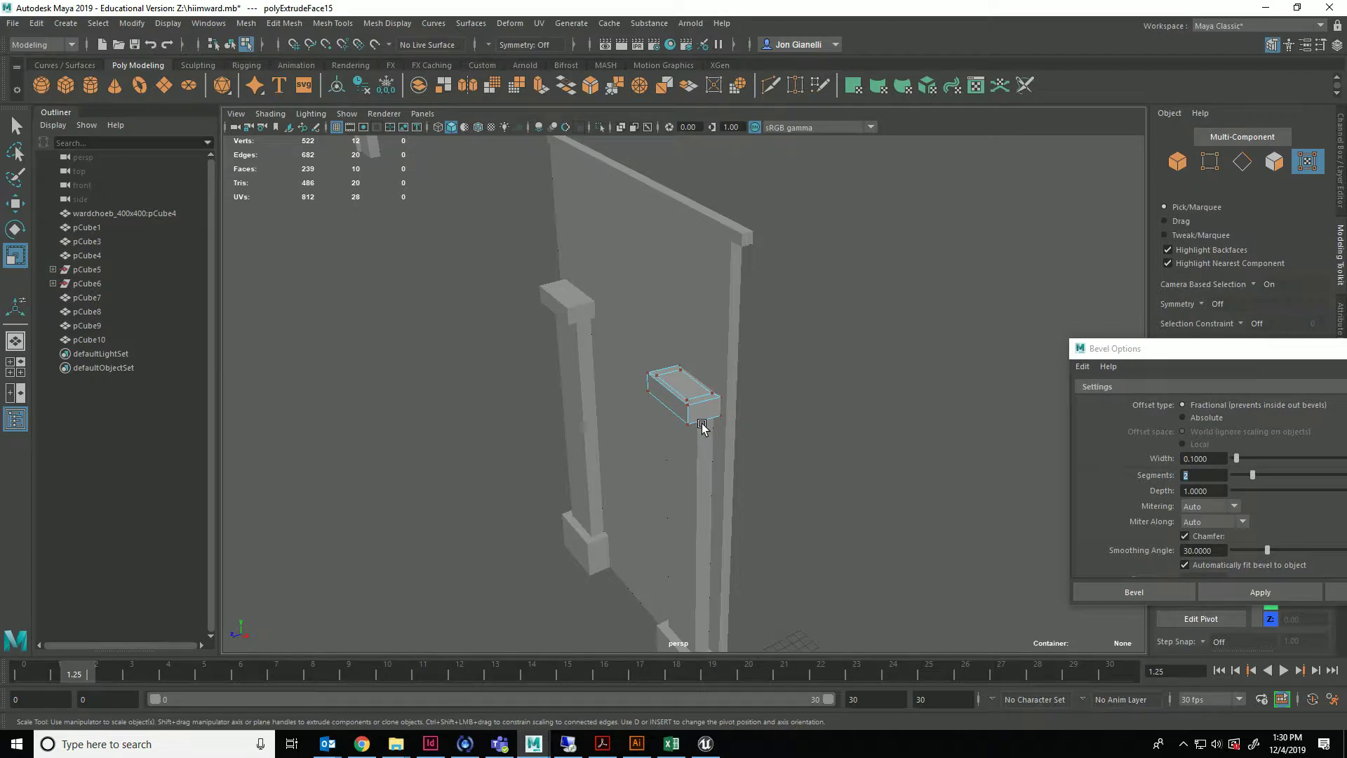
Step: Select the top face of the right pillar pCube4 in face mode
click(700, 425)
right_drag(691, 414, 807, 367)
right_drag(699, 357, 746, 337)
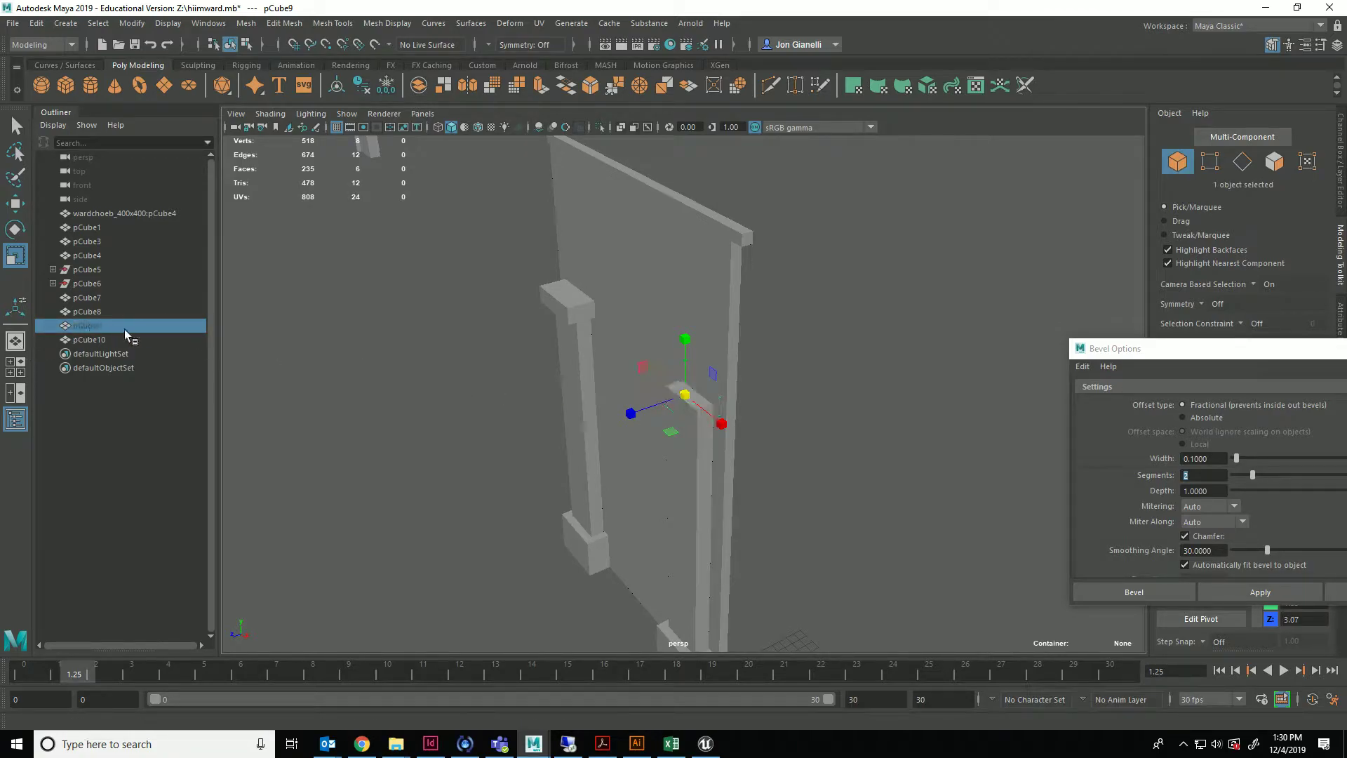
click(701, 447)
right_drag(696, 357, 690, 400)
click(705, 402)
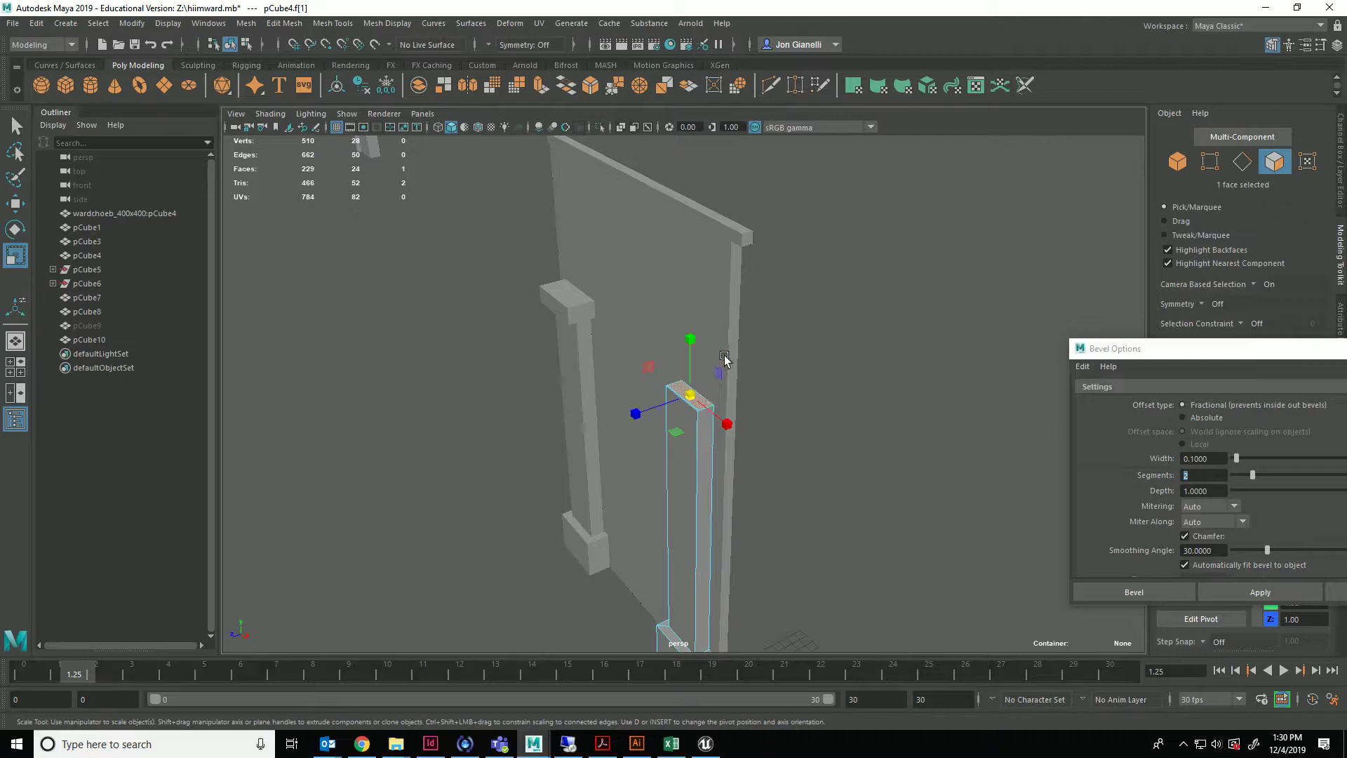
Step: Extrude the pillar's top face and raise it along Y
key(w)
drag(690, 336, 697, 279)
key(ctrl+z)
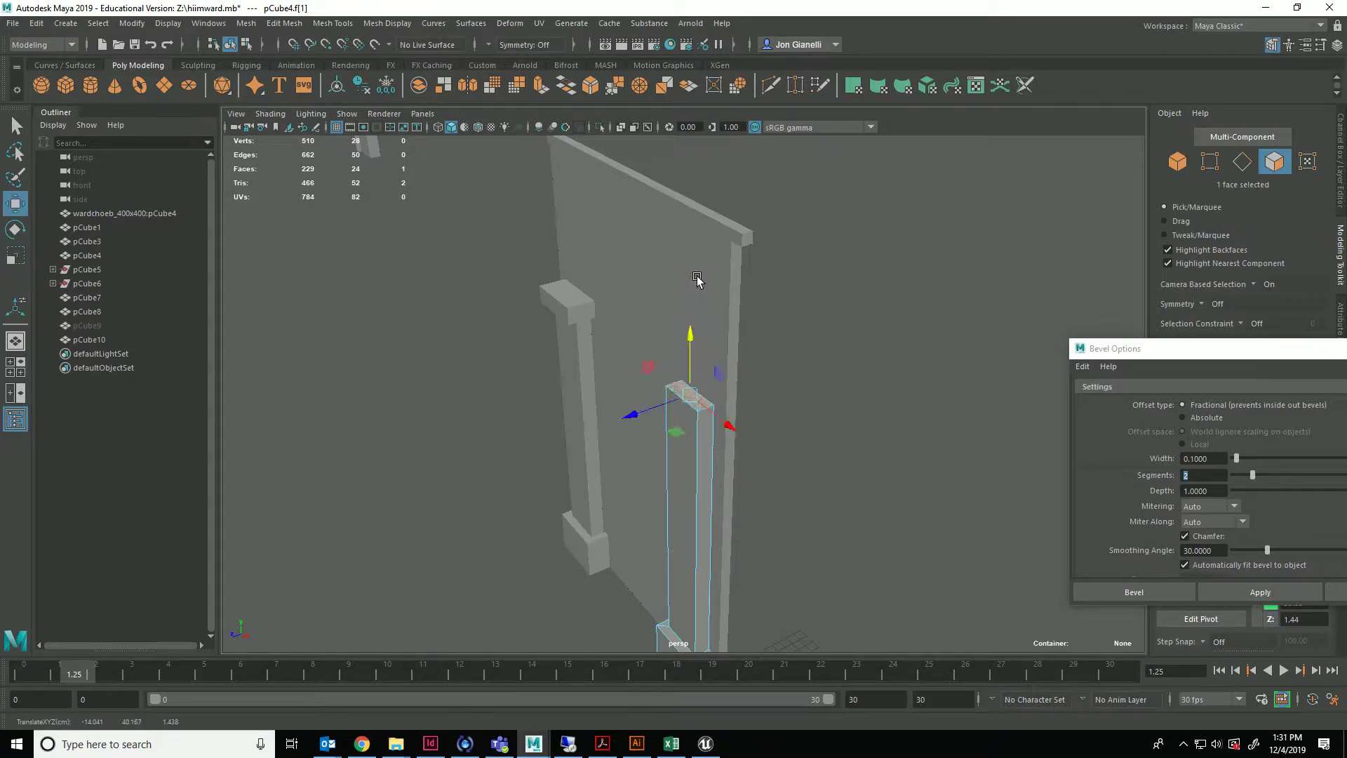
key(ctrl+e)
key(w)
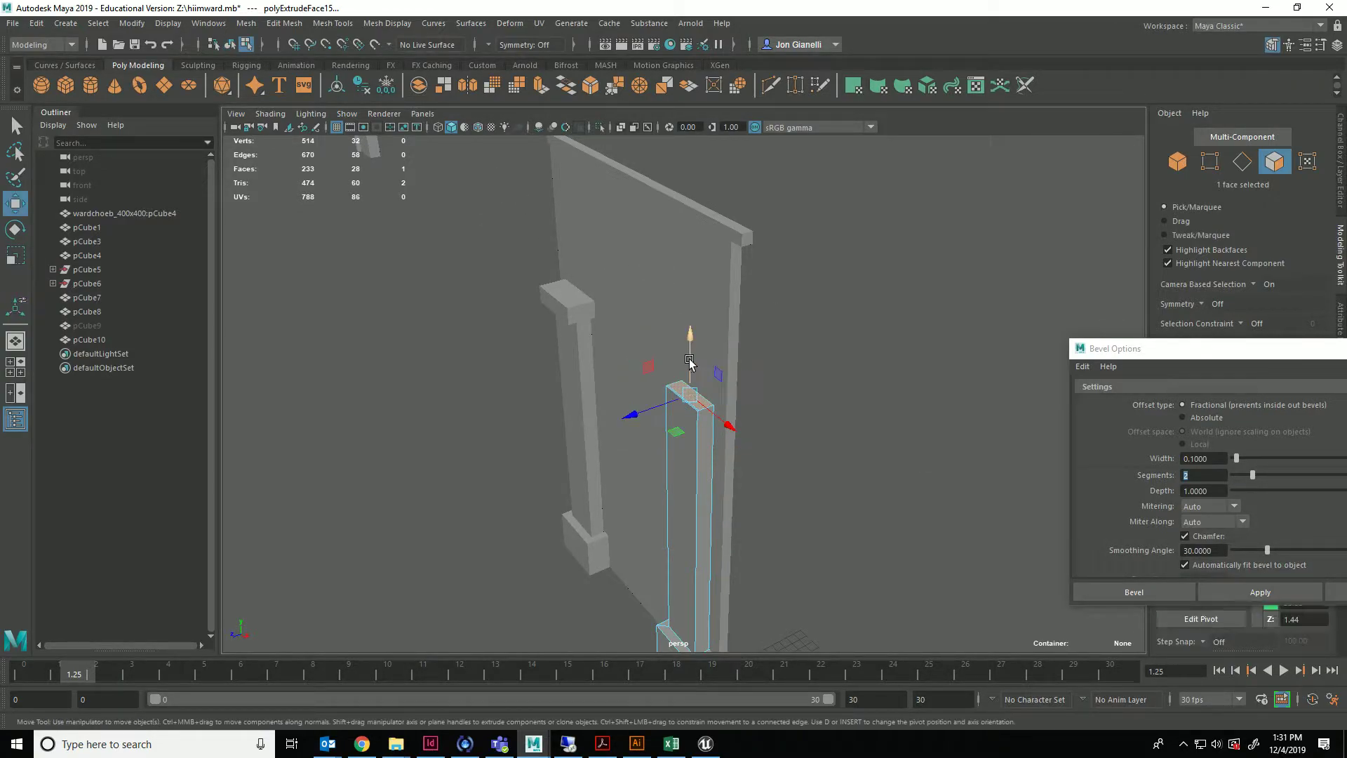
drag(690, 359, 694, 317)
Step: From a front view, tilt the extruded face and shift it sideways to start the curve
alt+drag(617, 400, 701, 376)
key(e)
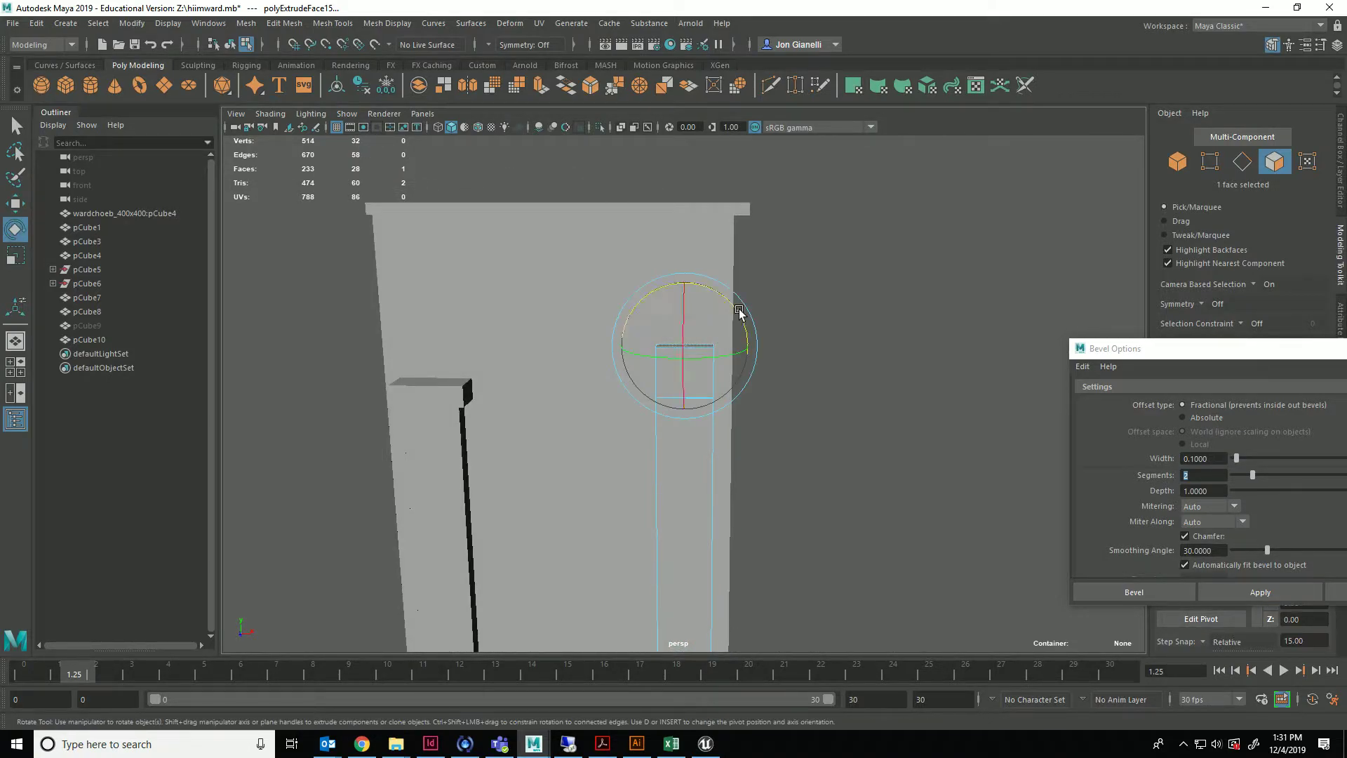
drag(738, 311, 731, 298)
key(w)
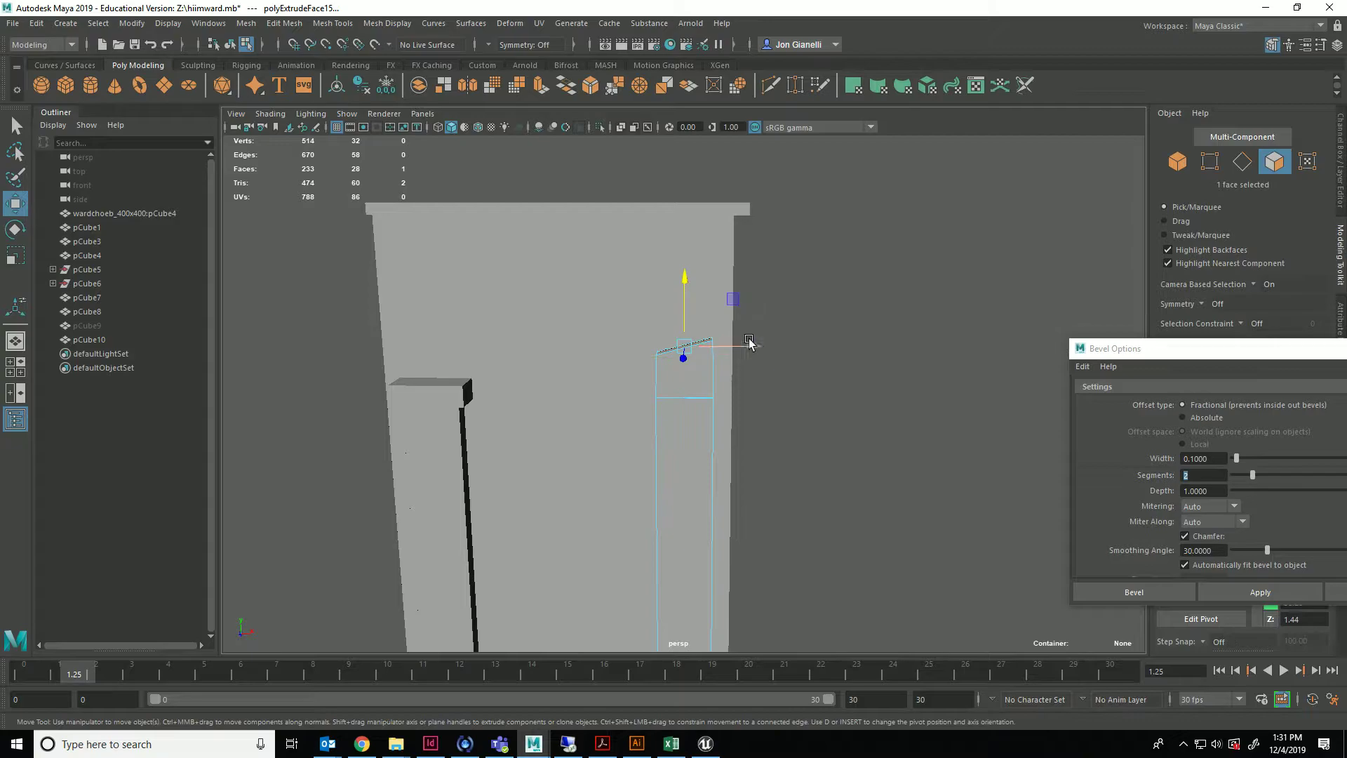
drag(749, 343, 762, 347)
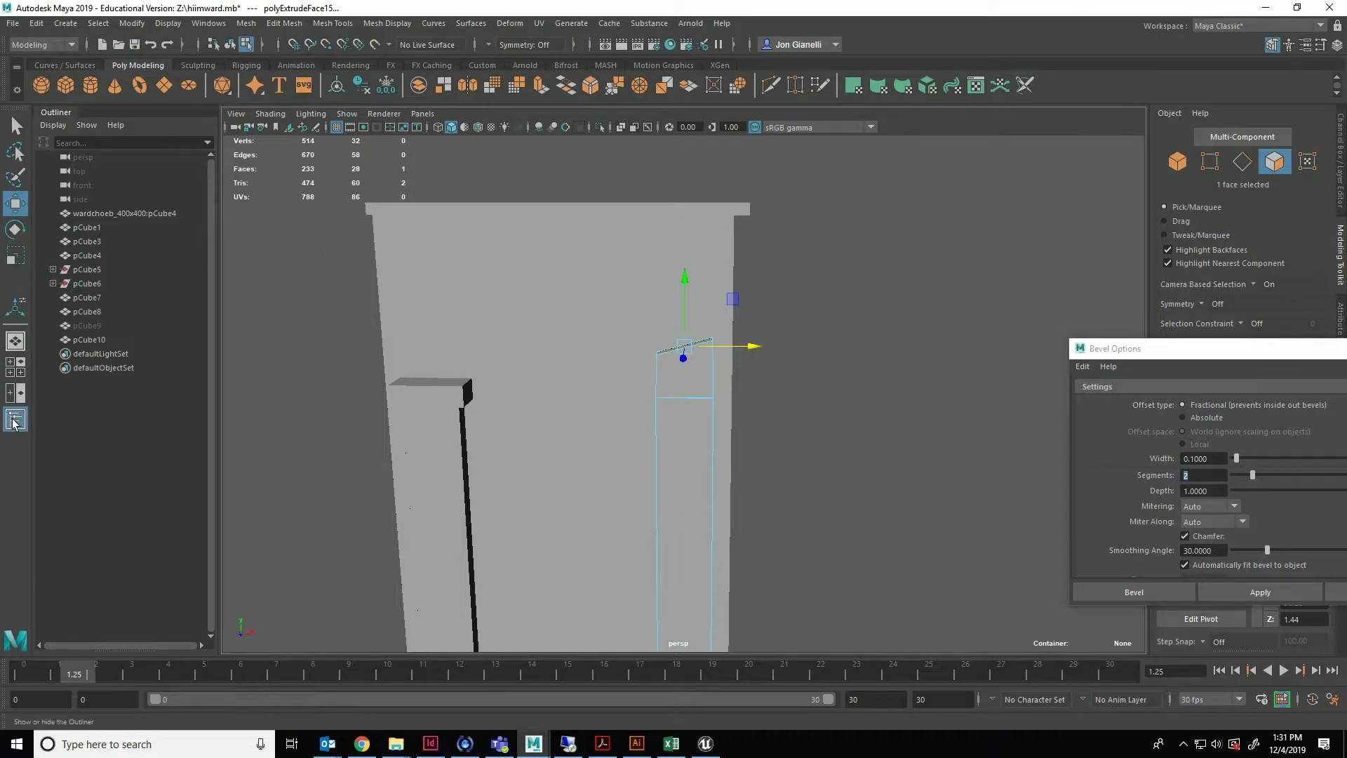
Step: Set the Move tool's Step Snap to Relative with a value of 1
double_click(16, 204)
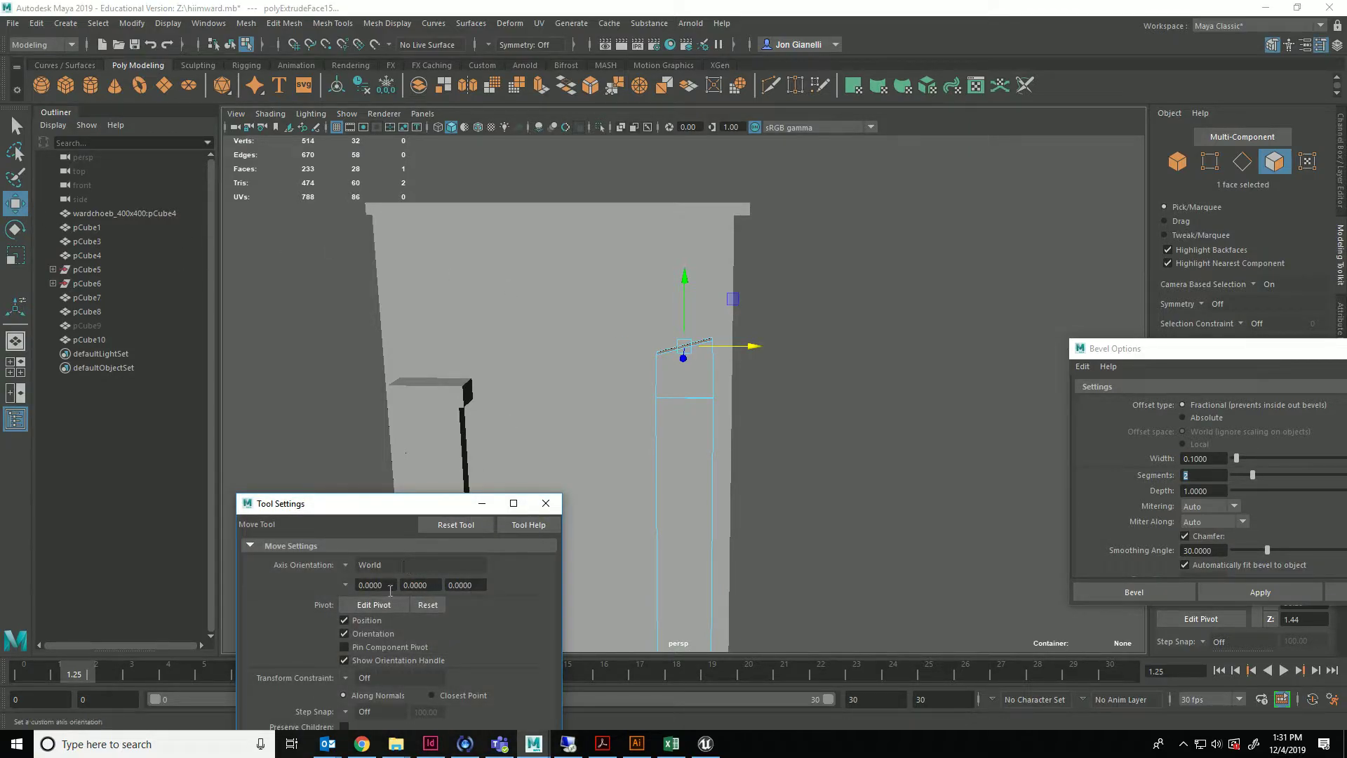
drag(404, 505, 263, 389)
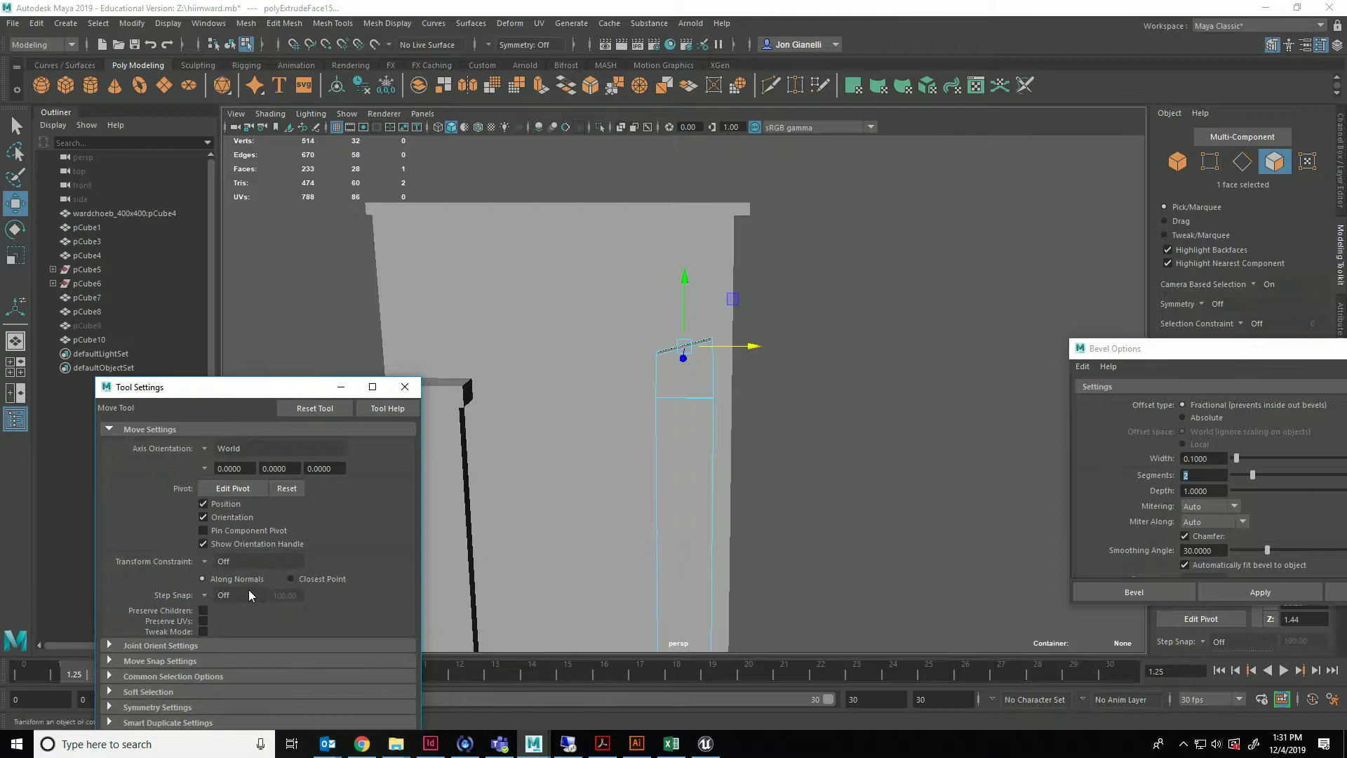
click(208, 594)
click(235, 610)
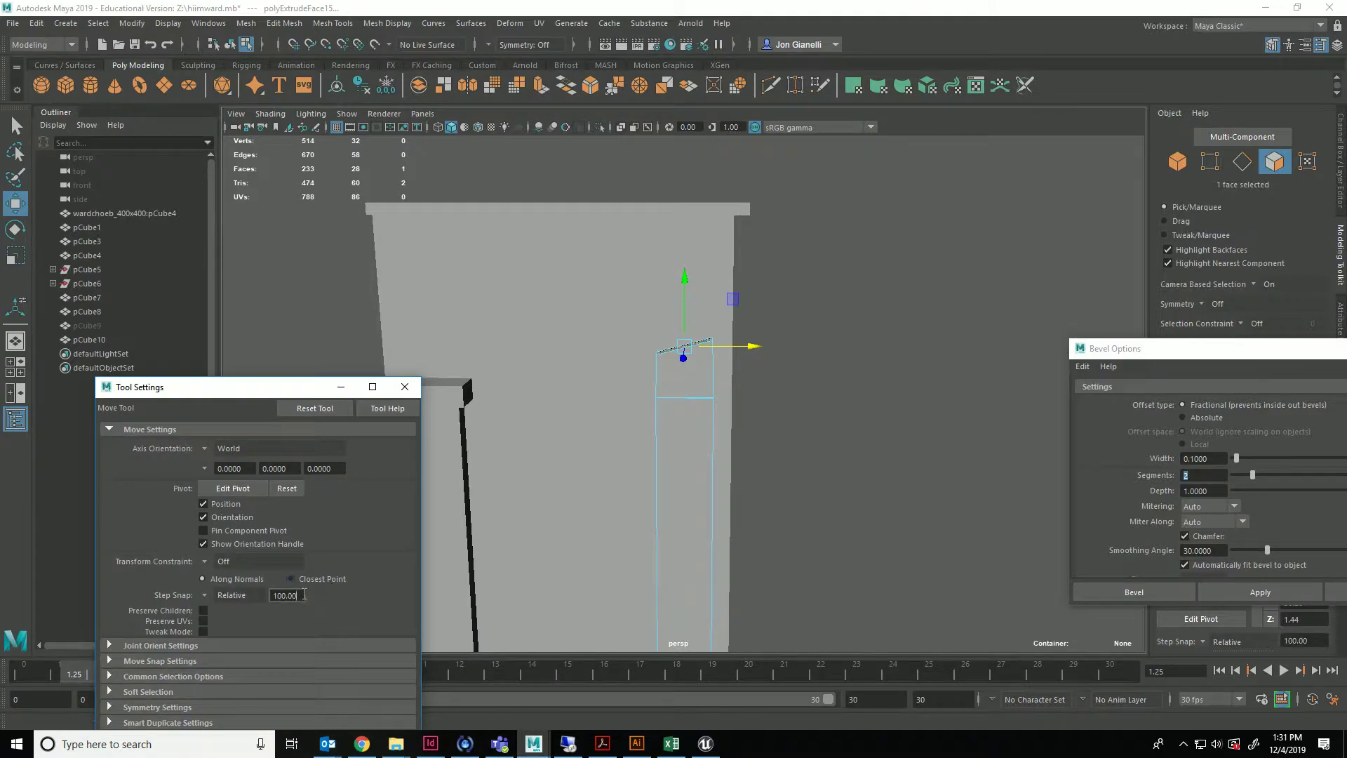
double_click(303, 595)
text(5)
key(Tab)
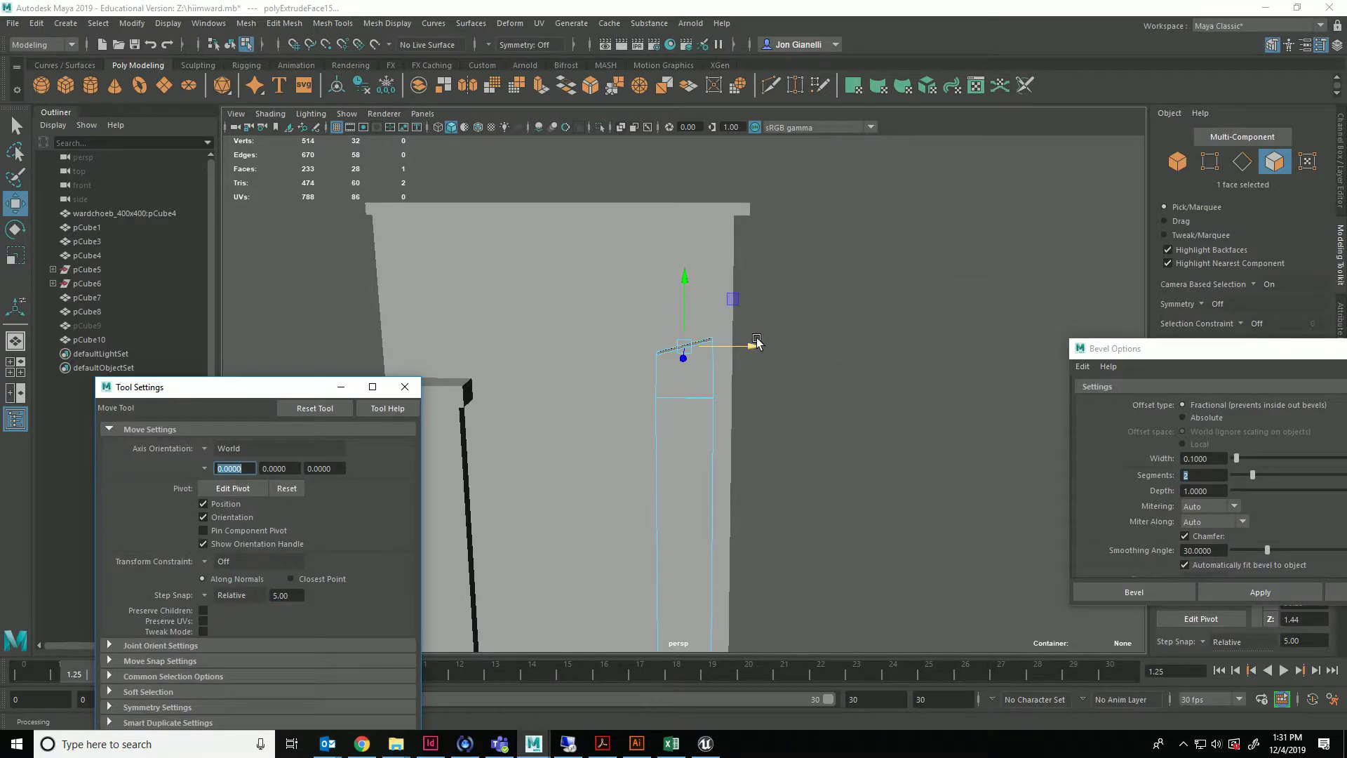
double_click(304, 595)
text(1)
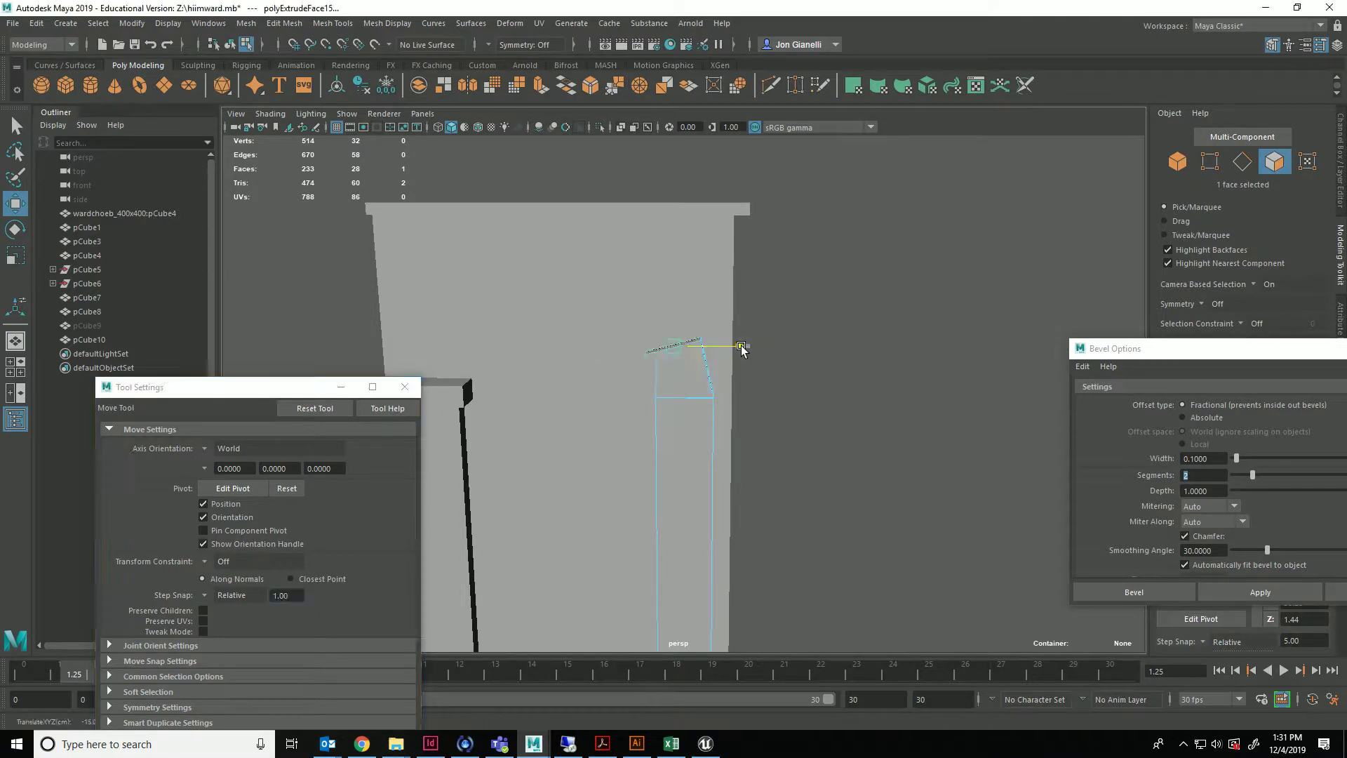
Step: Extrude the pillar's top face again for the next arch segment
key(ctrl+e)
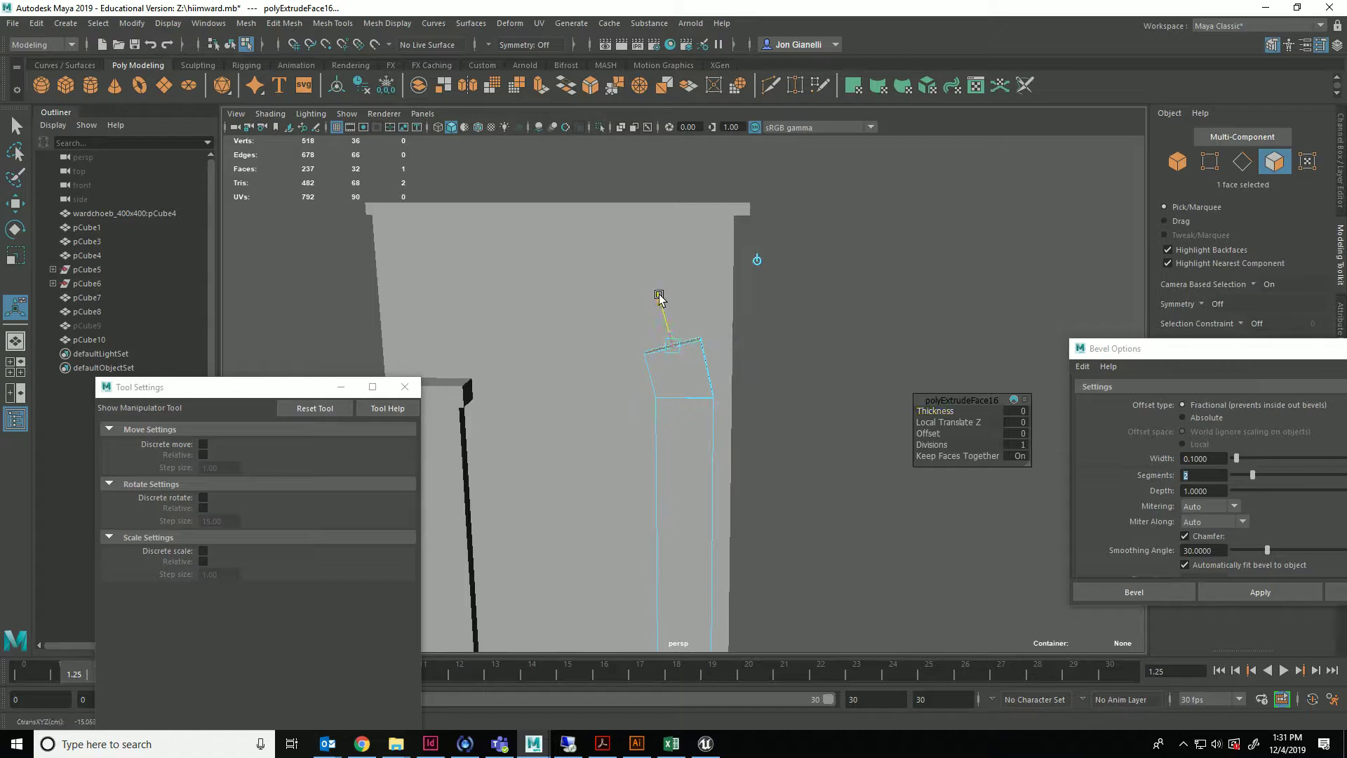
key(w)
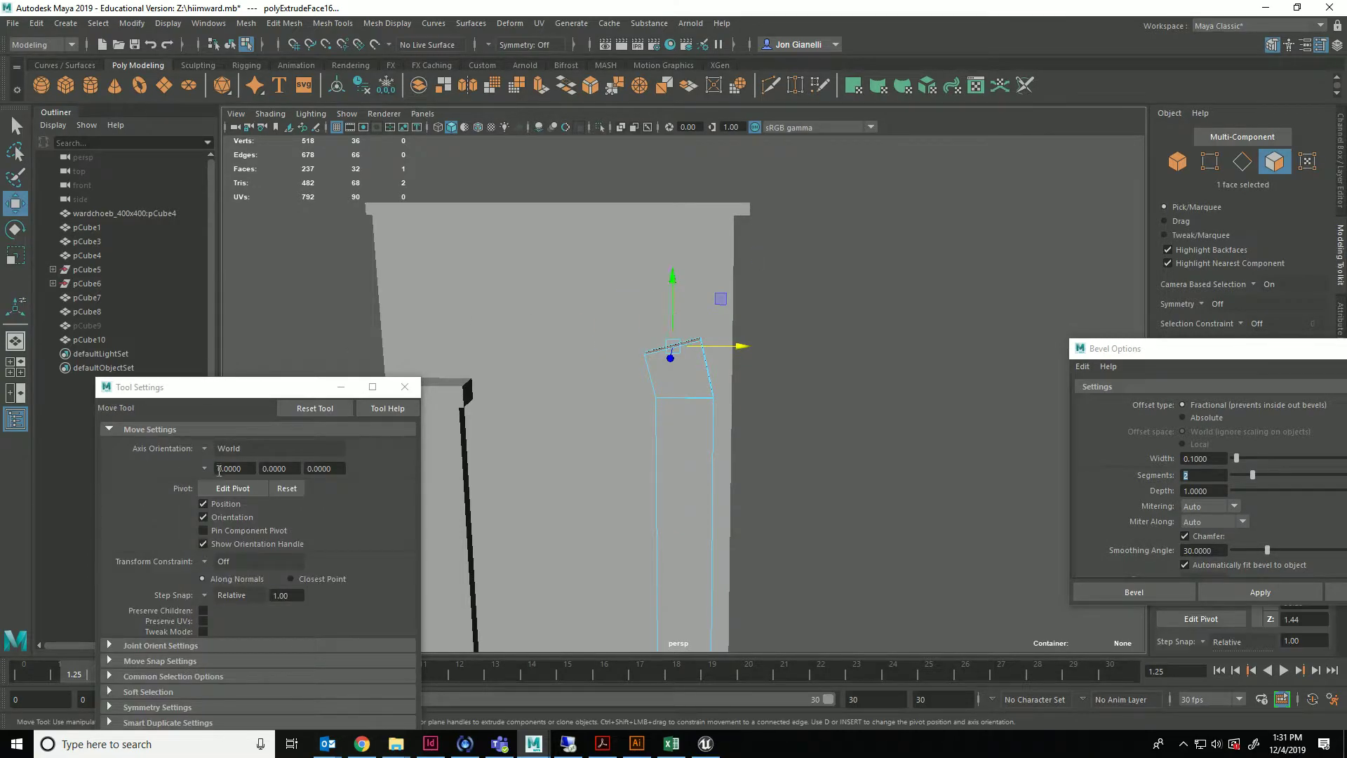
click(235, 449)
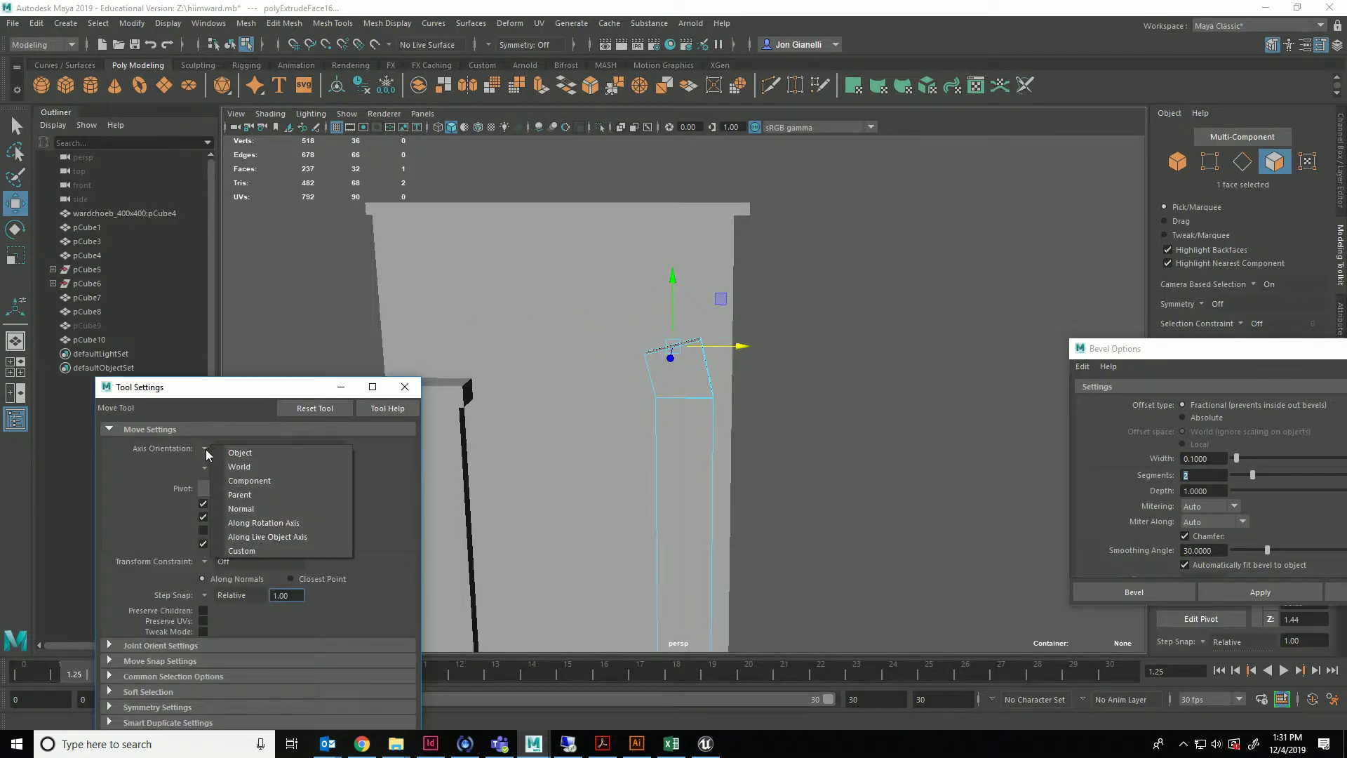
Step: Push the new segment out along its own axis, tilt it about 15°, and extrude another
click(261, 481)
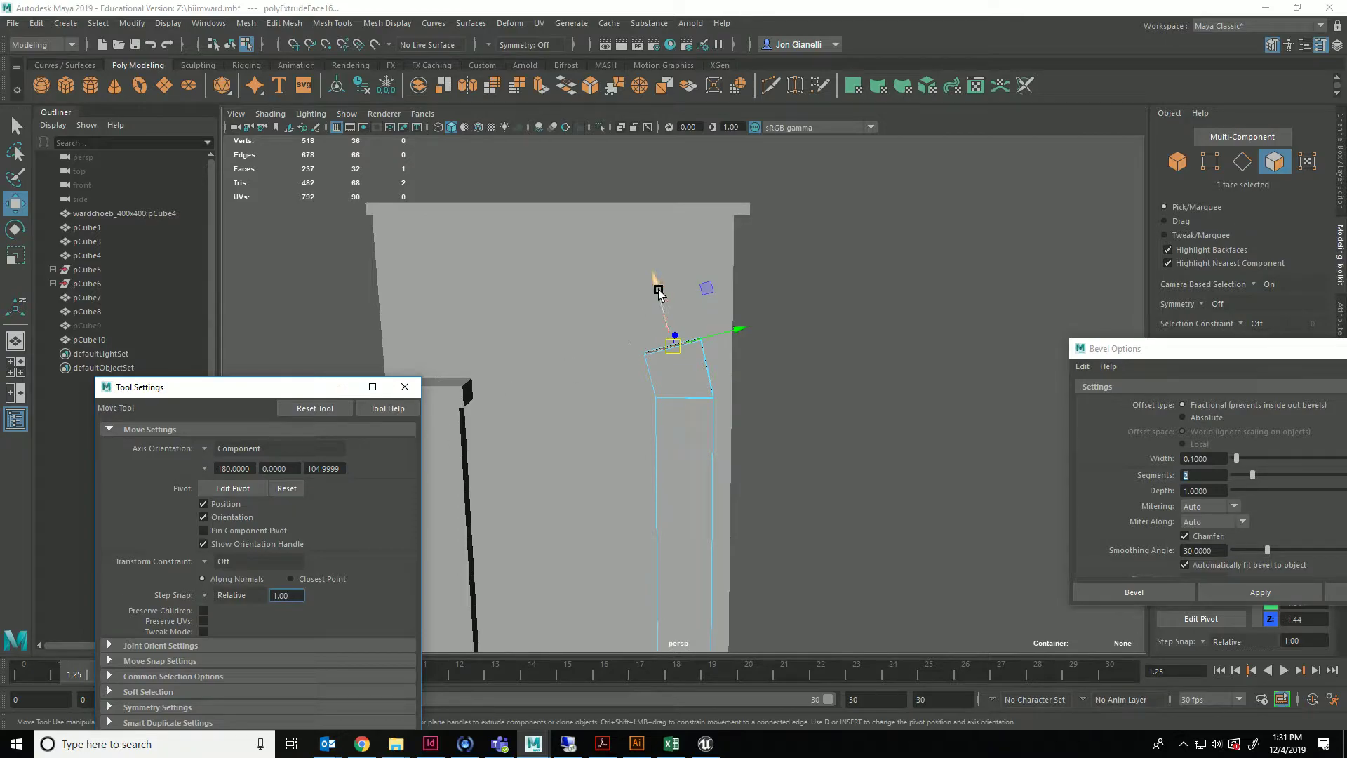
drag(658, 293, 643, 243)
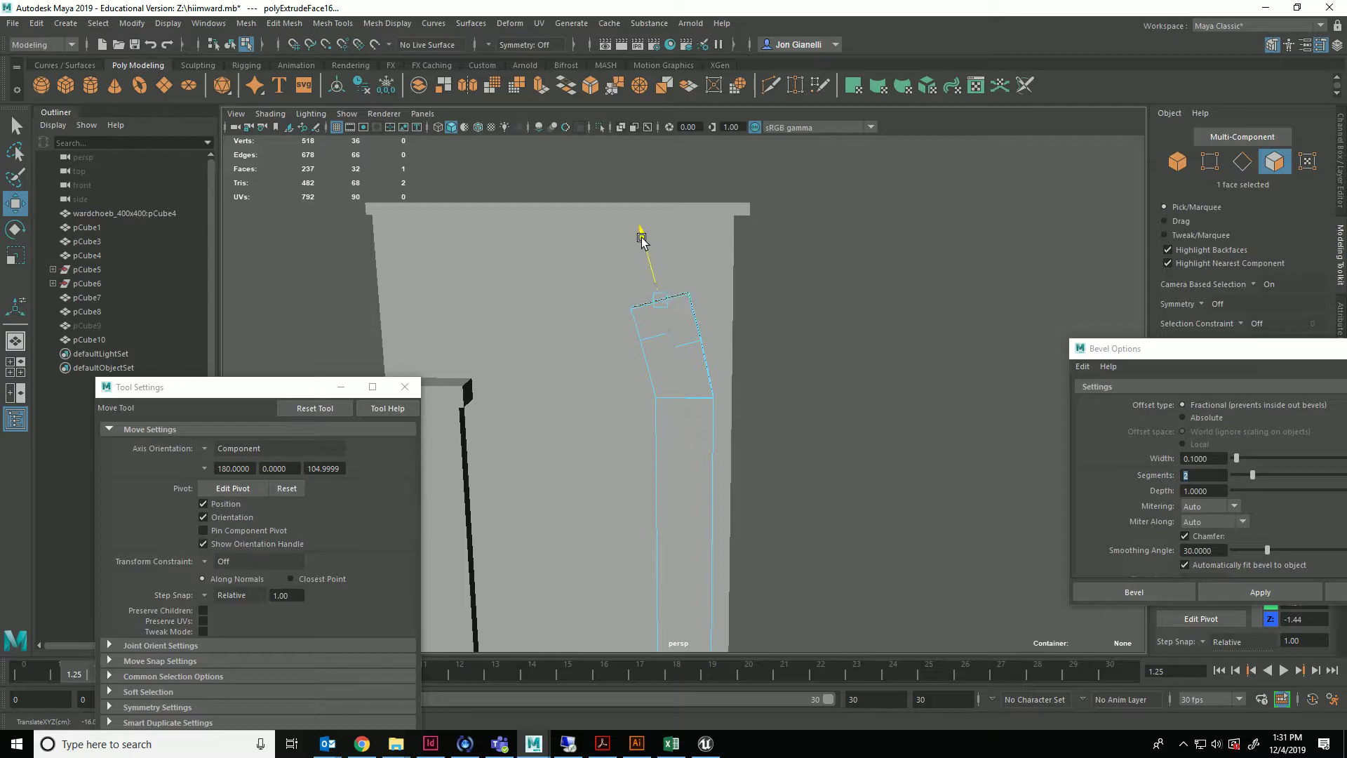
drag(725, 288, 595, 244)
key(e)
key(w)
key(ctrl+e)
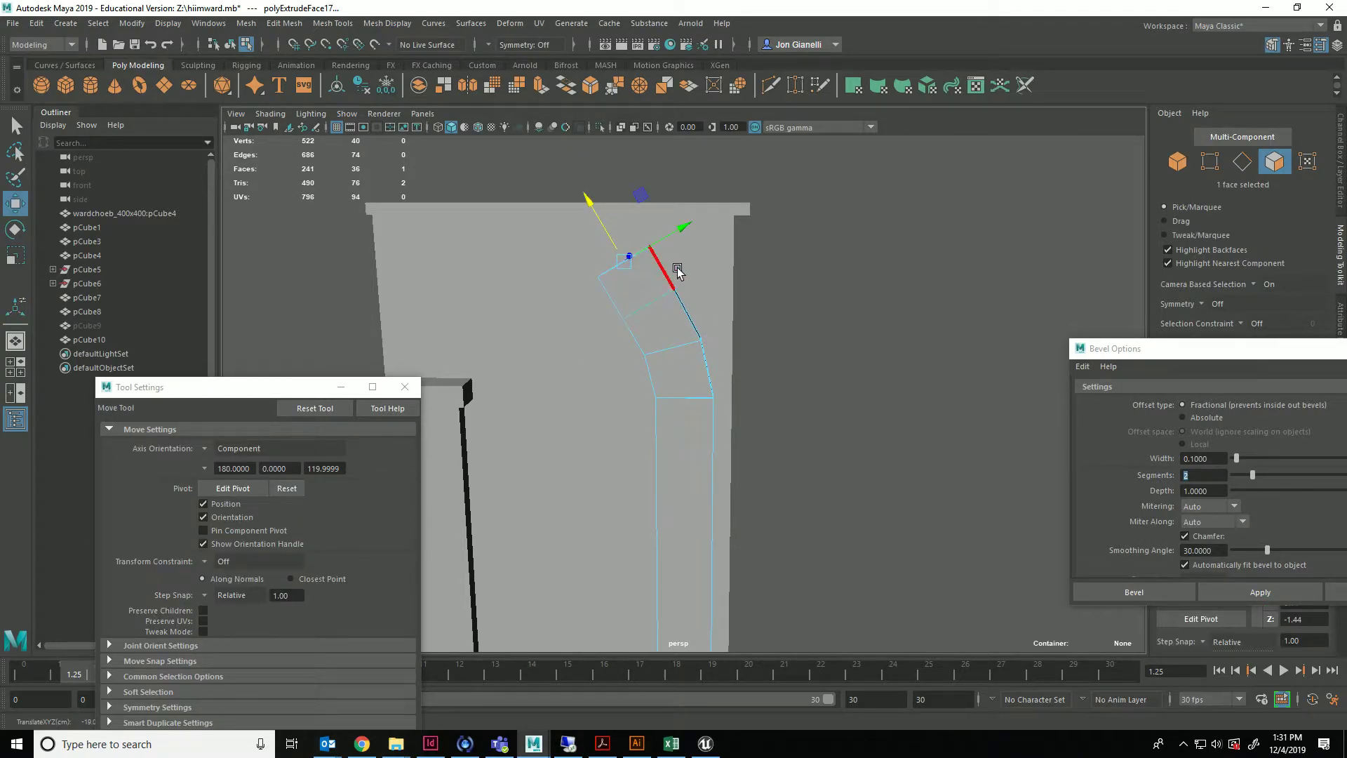
key(e)
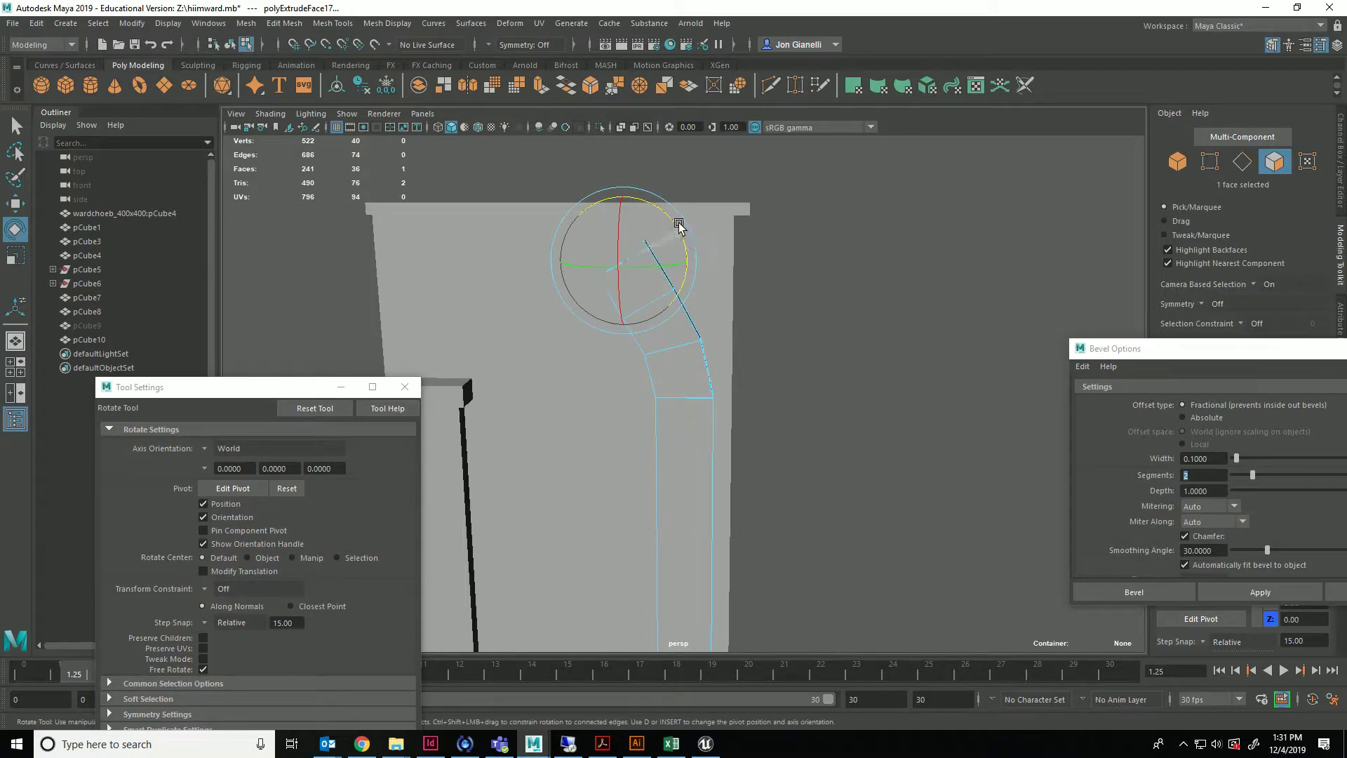
Step: Move the last segment outward, then extrude a new face and pull it along the curve
key(w)
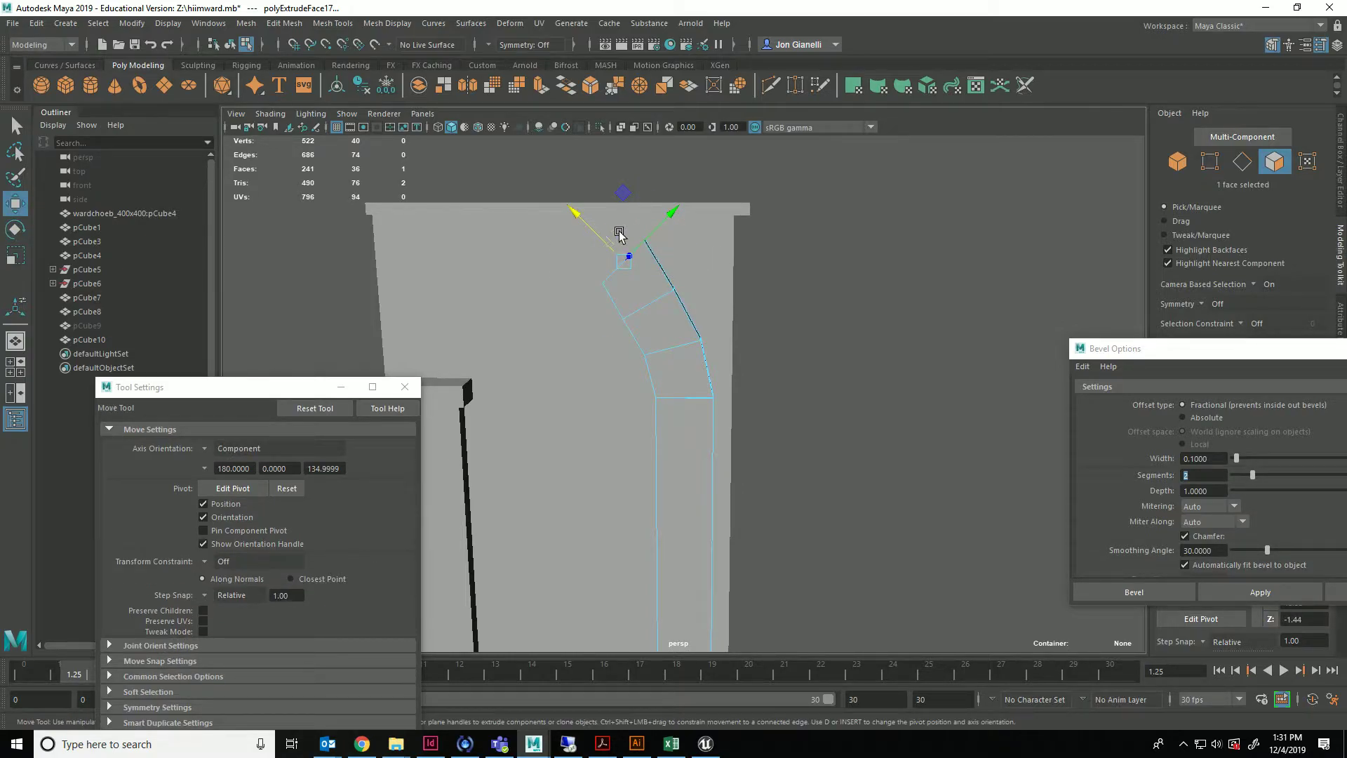
drag(667, 217, 659, 218)
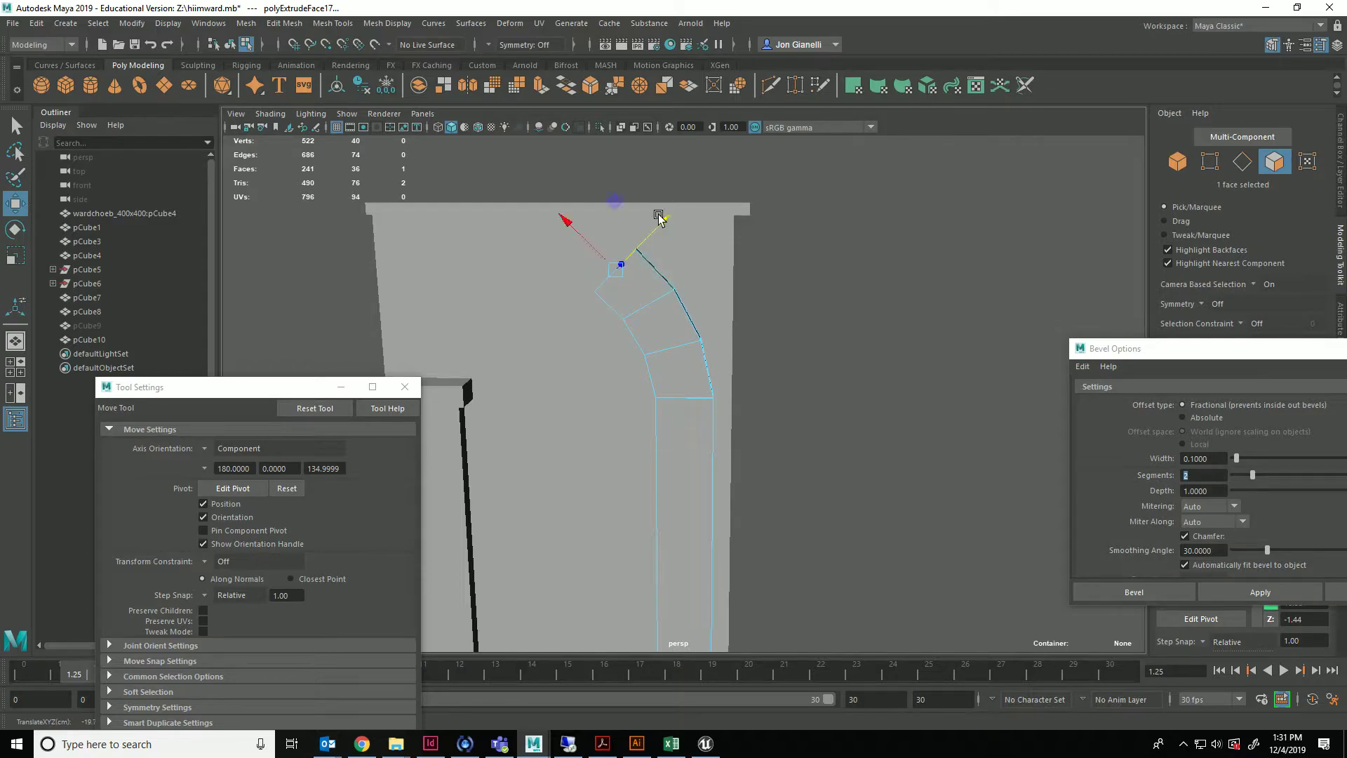
key(ctrl+e)
key(w)
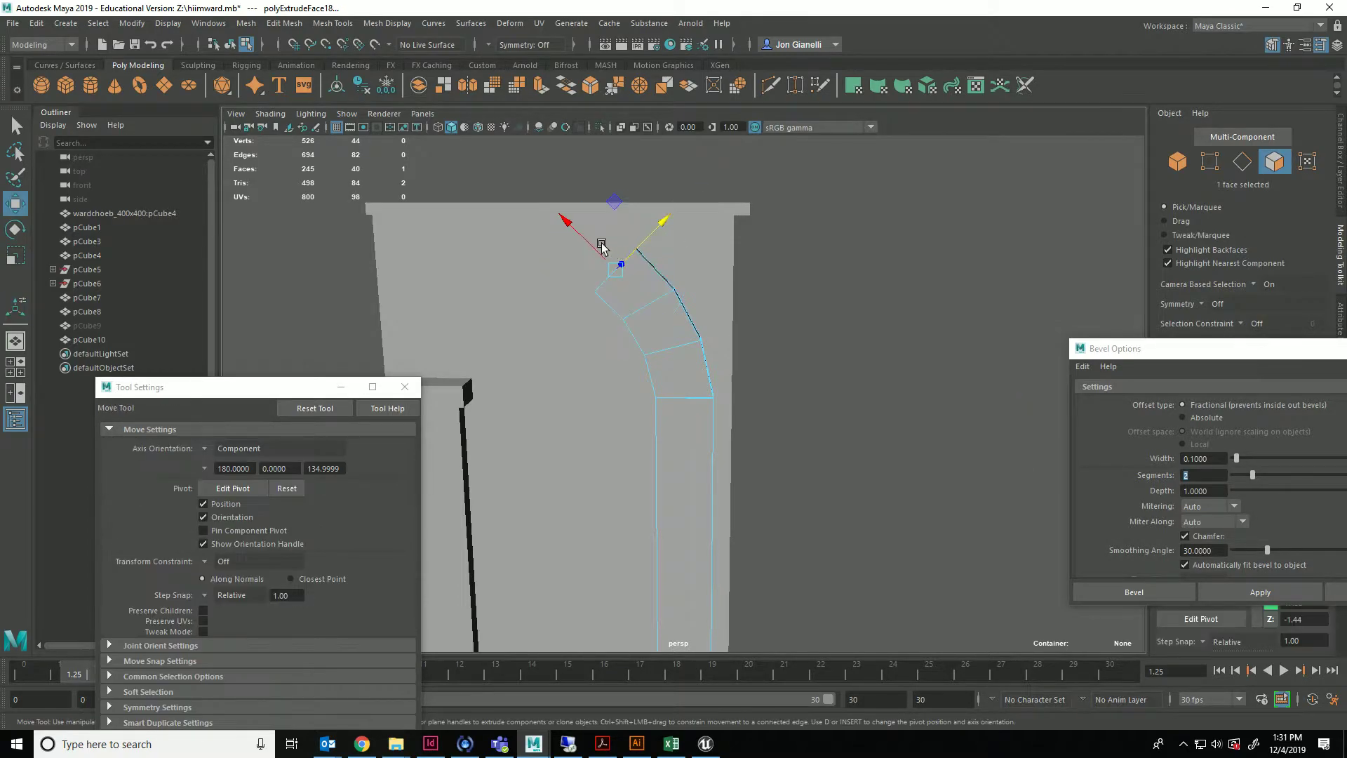
drag(656, 228, 580, 220)
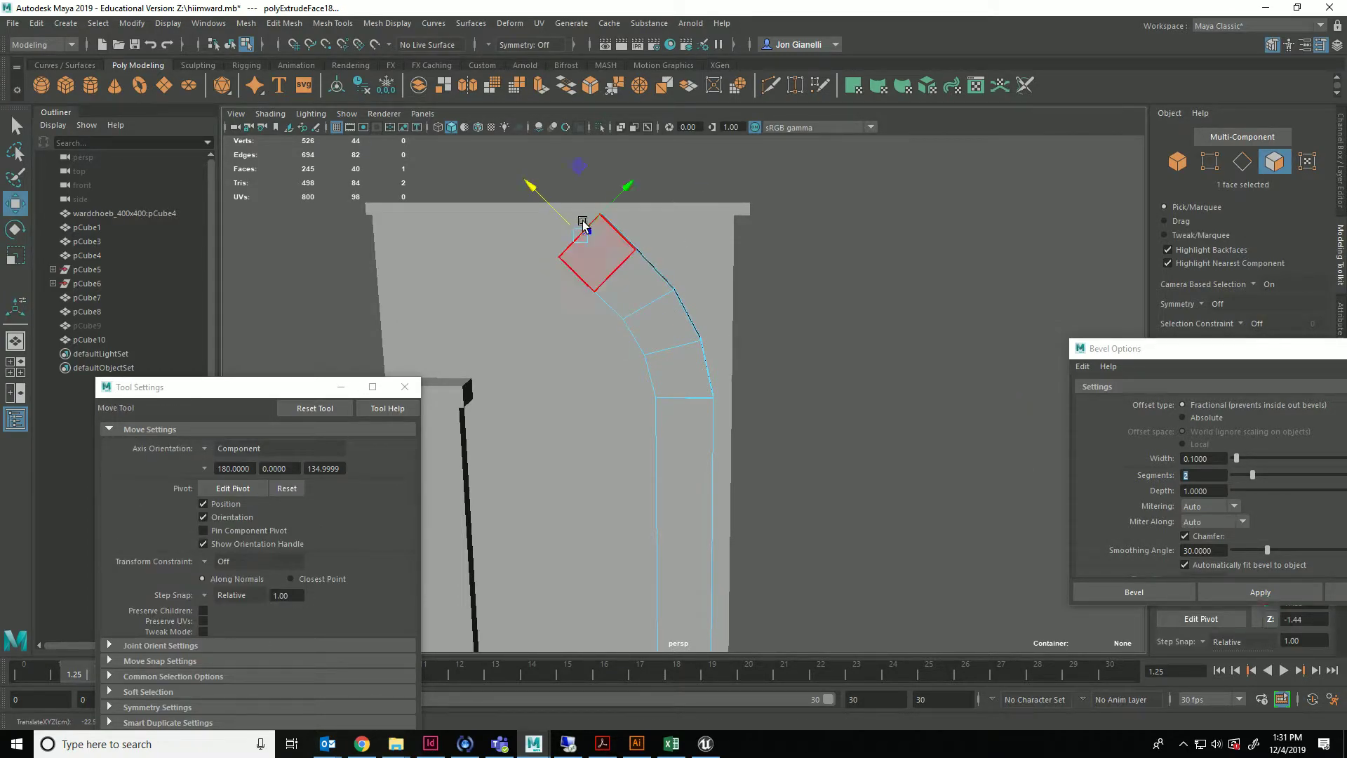
Step: Lengthen and tilt the new segment so the curve bends nearly horizontal
key(e)
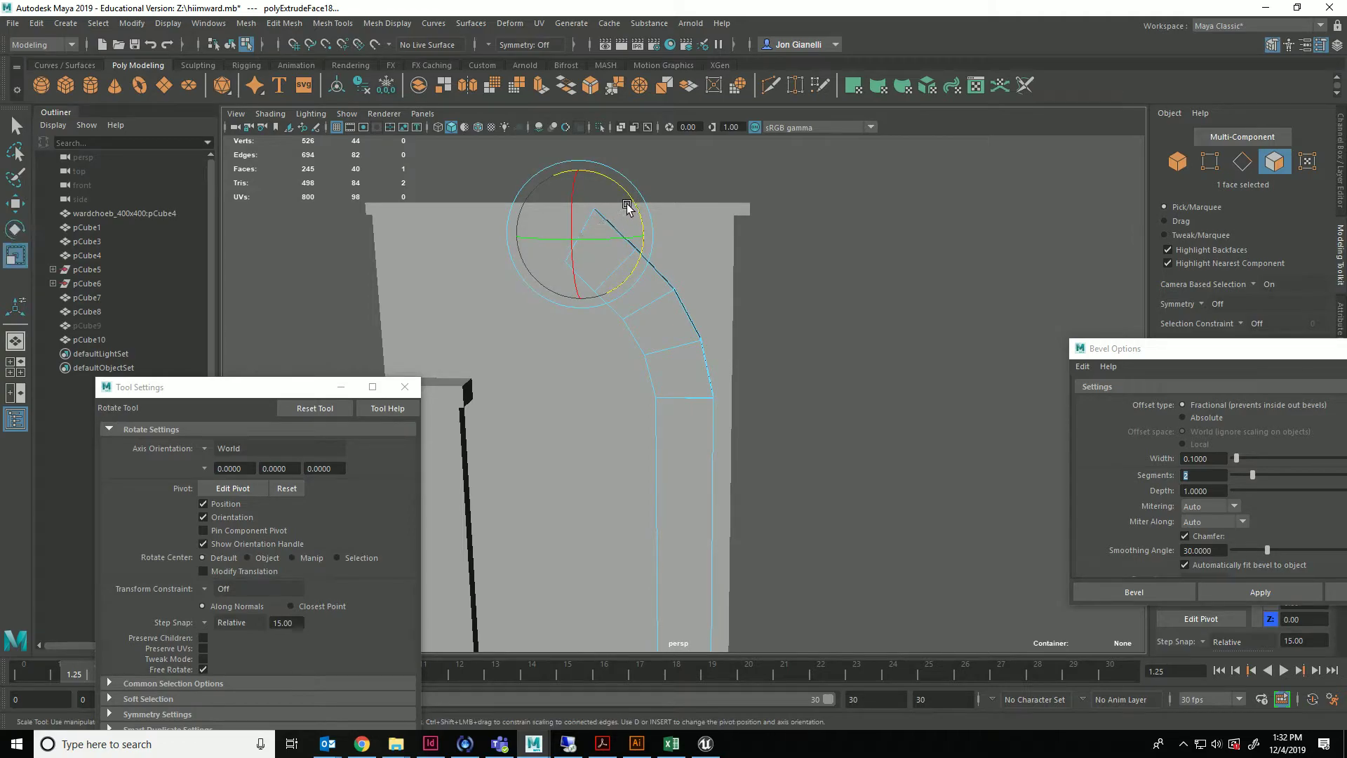
key(w)
drag(614, 188, 598, 194)
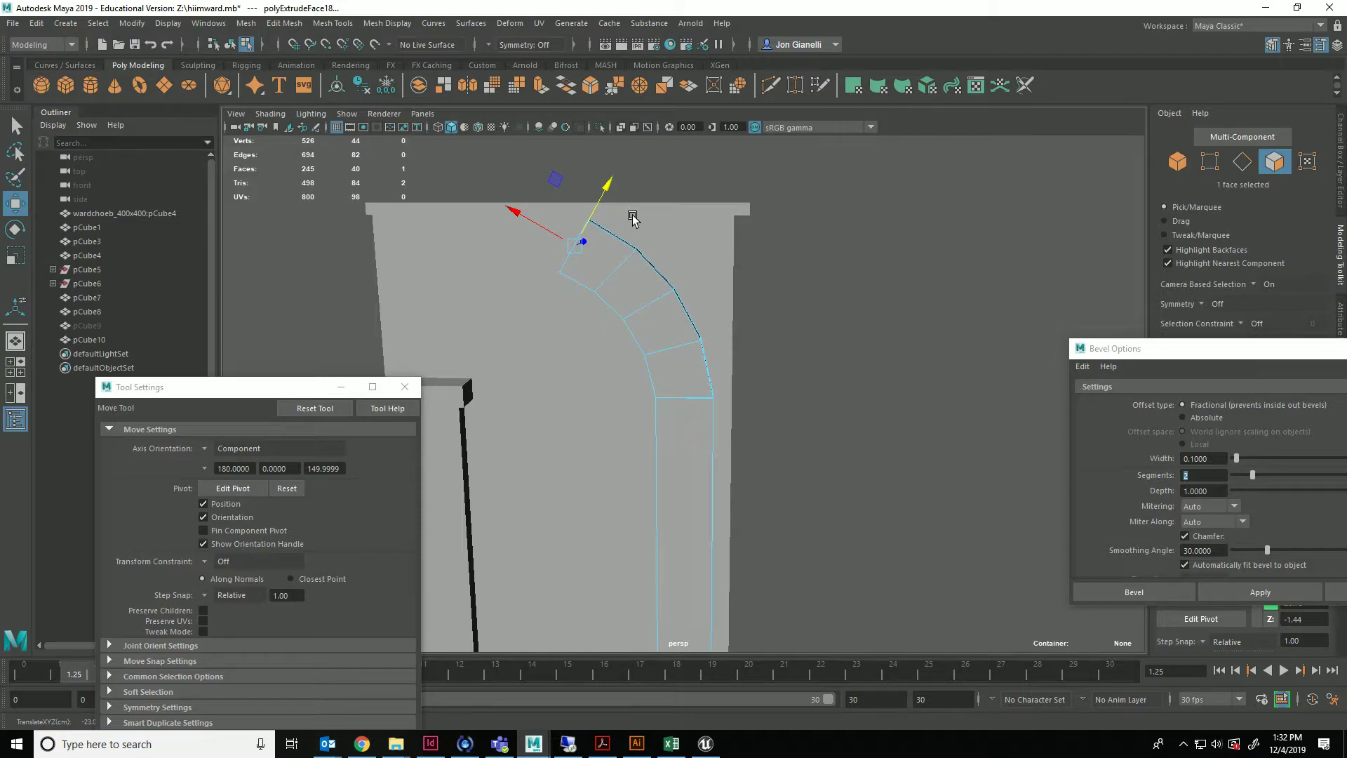
key(e)
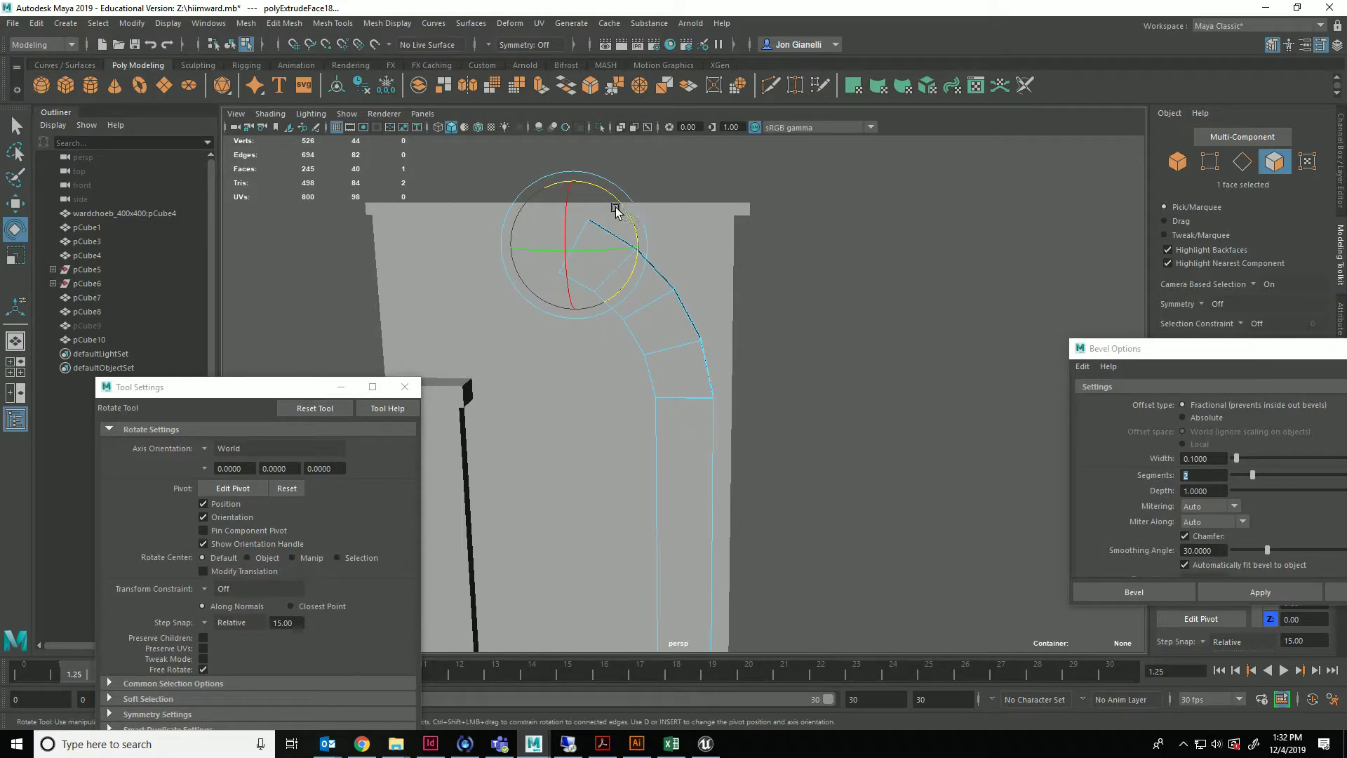
drag(615, 209, 598, 203)
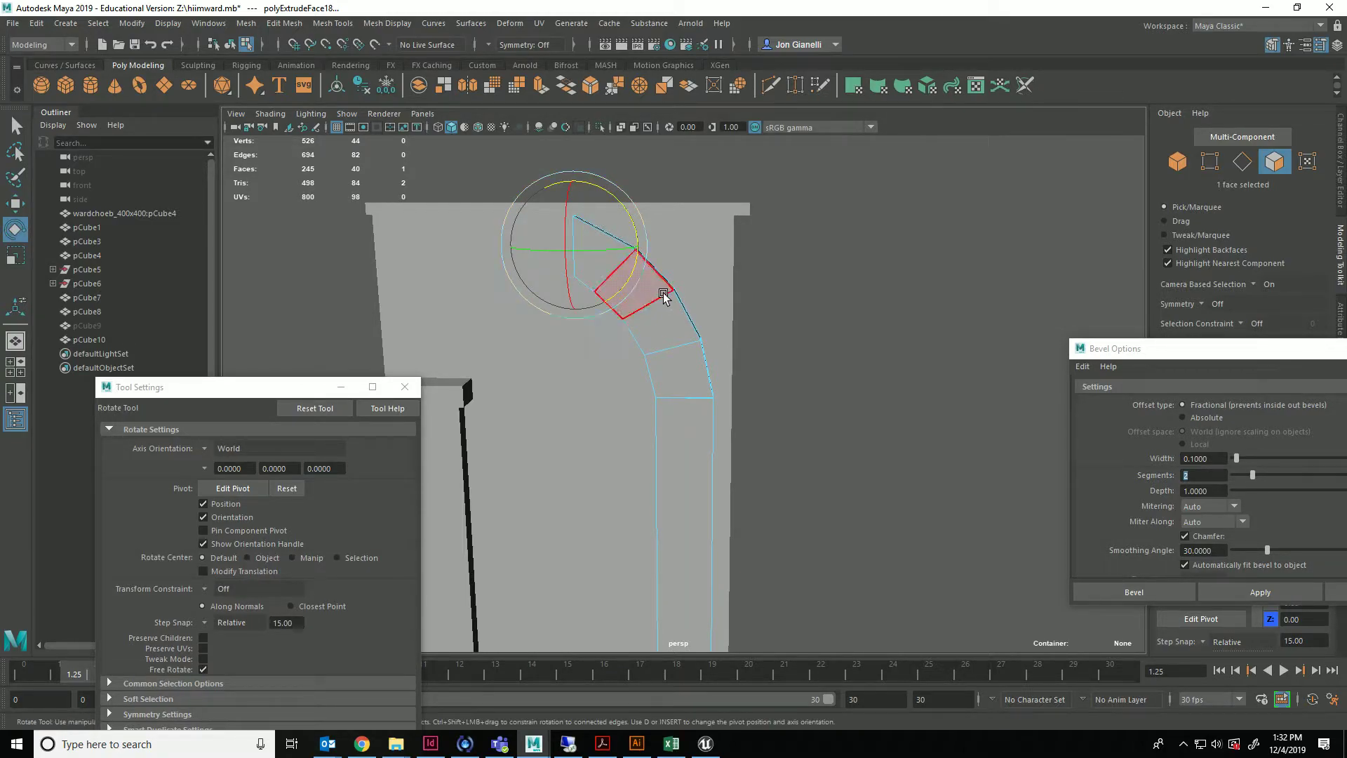
right_drag(662, 294, 617, 264)
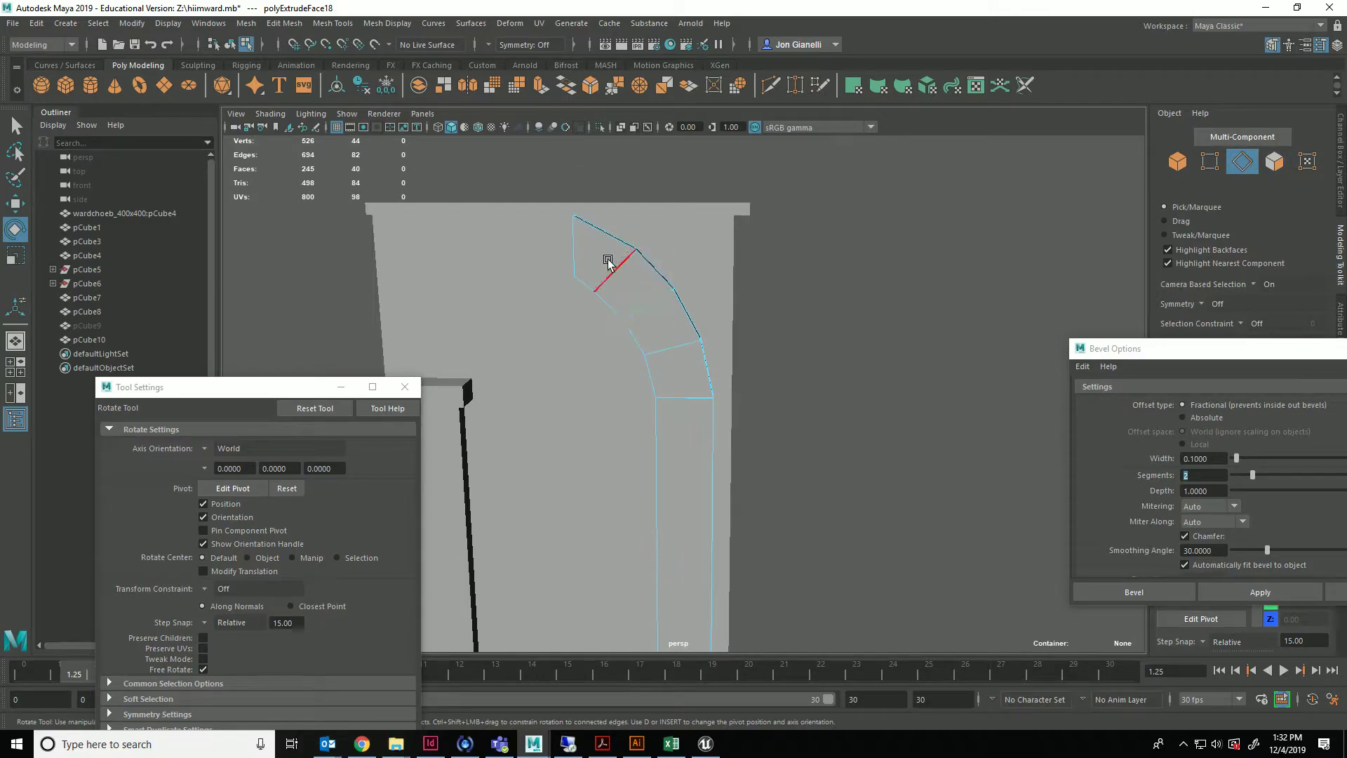
Step: Select and rotate edge loops along the pillar's bend to even out the arch curve
double_click(613, 265)
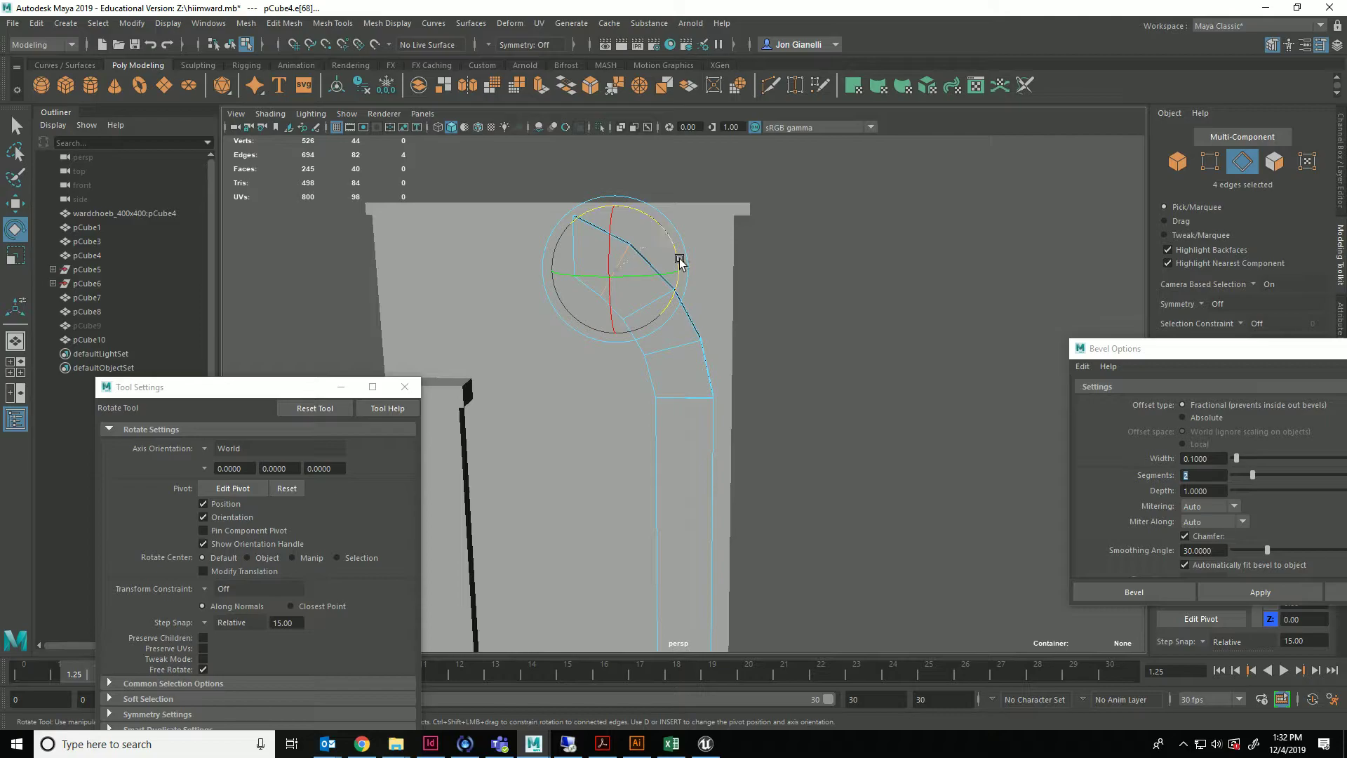
click(675, 360)
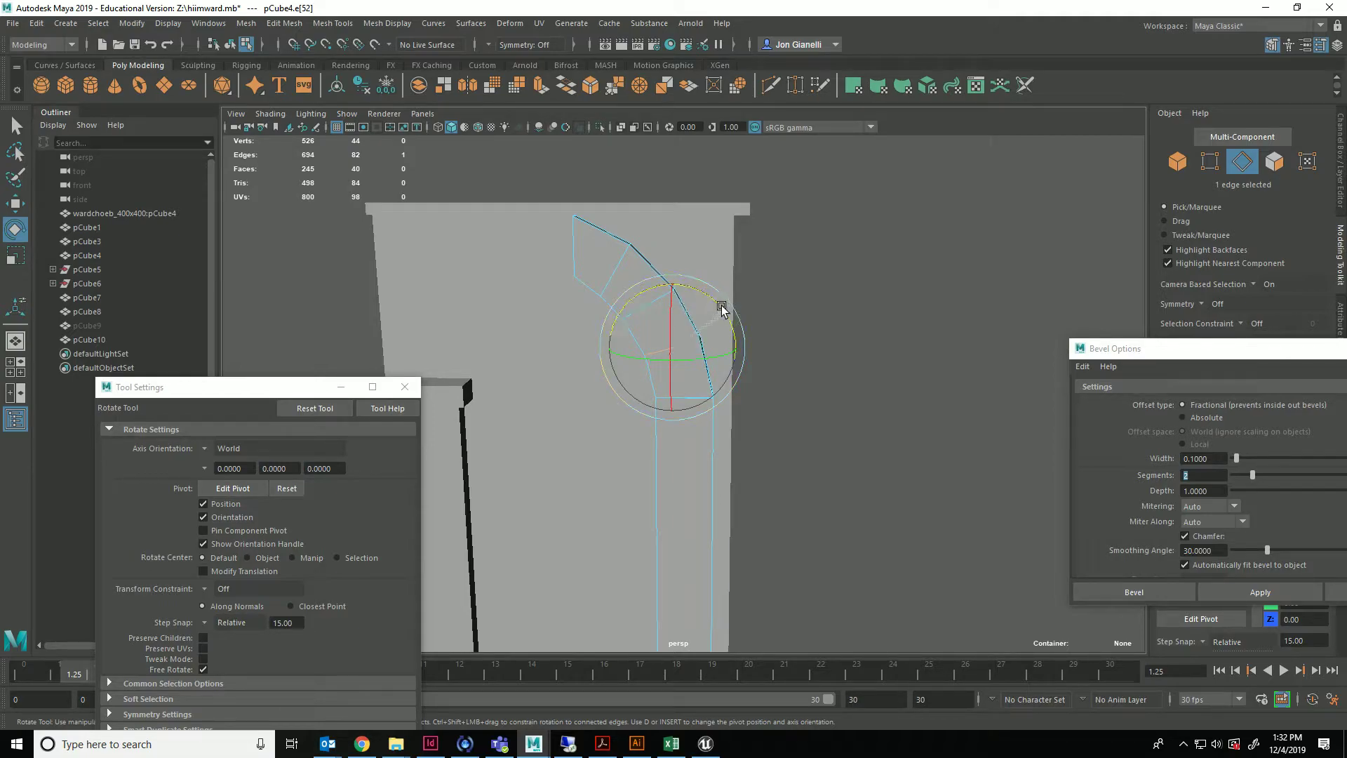
click(664, 231)
right_drag(654, 302, 653, 339)
click(666, 311)
key(F10)
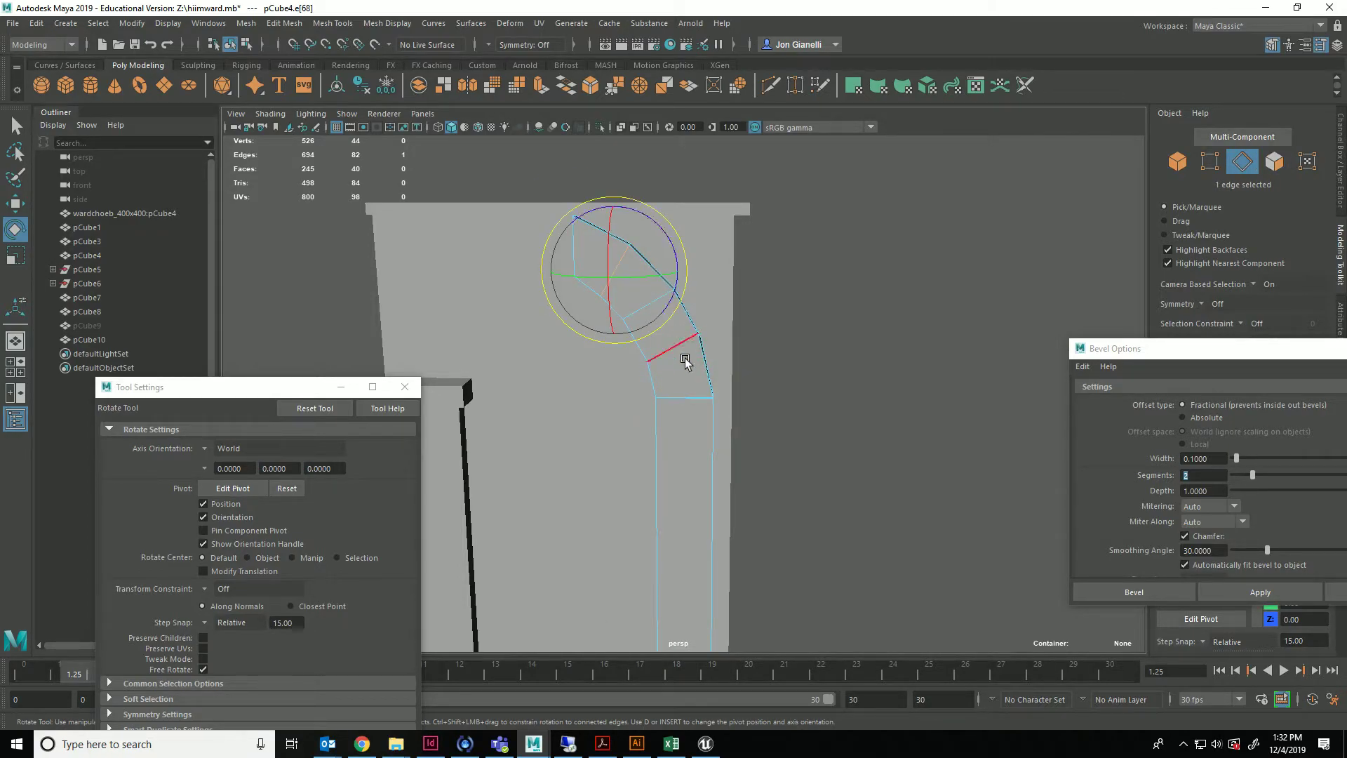
click(686, 395)
shift+double_click(652, 293)
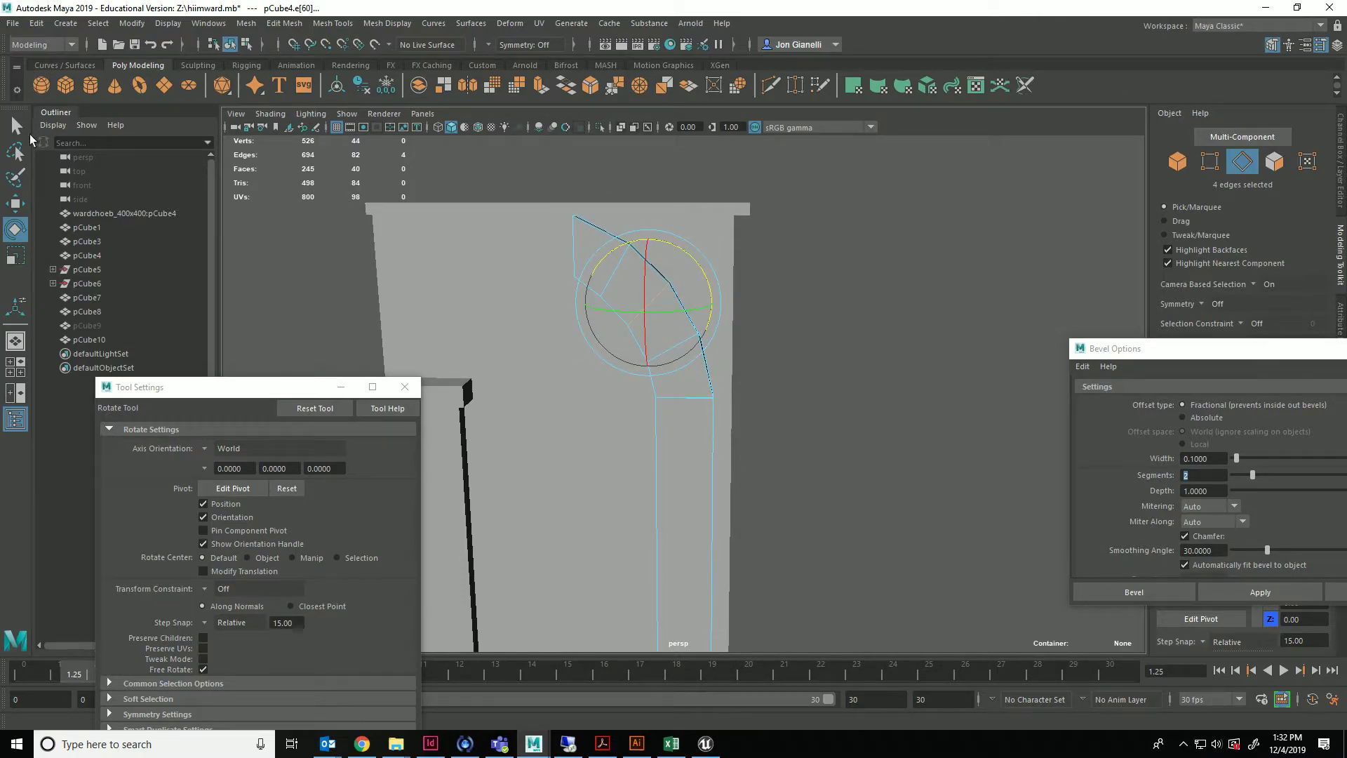
key(q)
right_drag(672, 347, 722, 323)
alt+drag(542, 408, 544, 453)
Step: Delete left pillar pCube3 and move a duplicate of curved pCube4 to the wall's left side
click(523, 457)
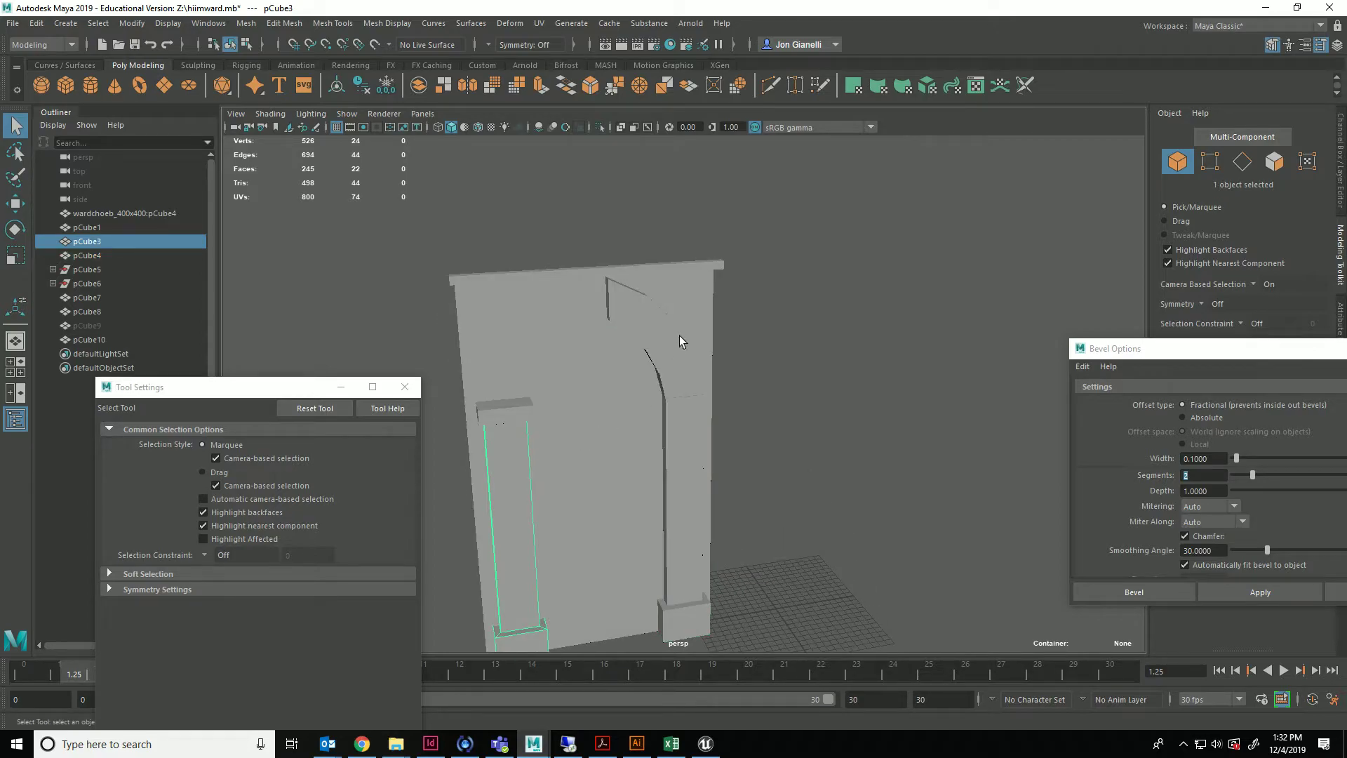
key(Delete)
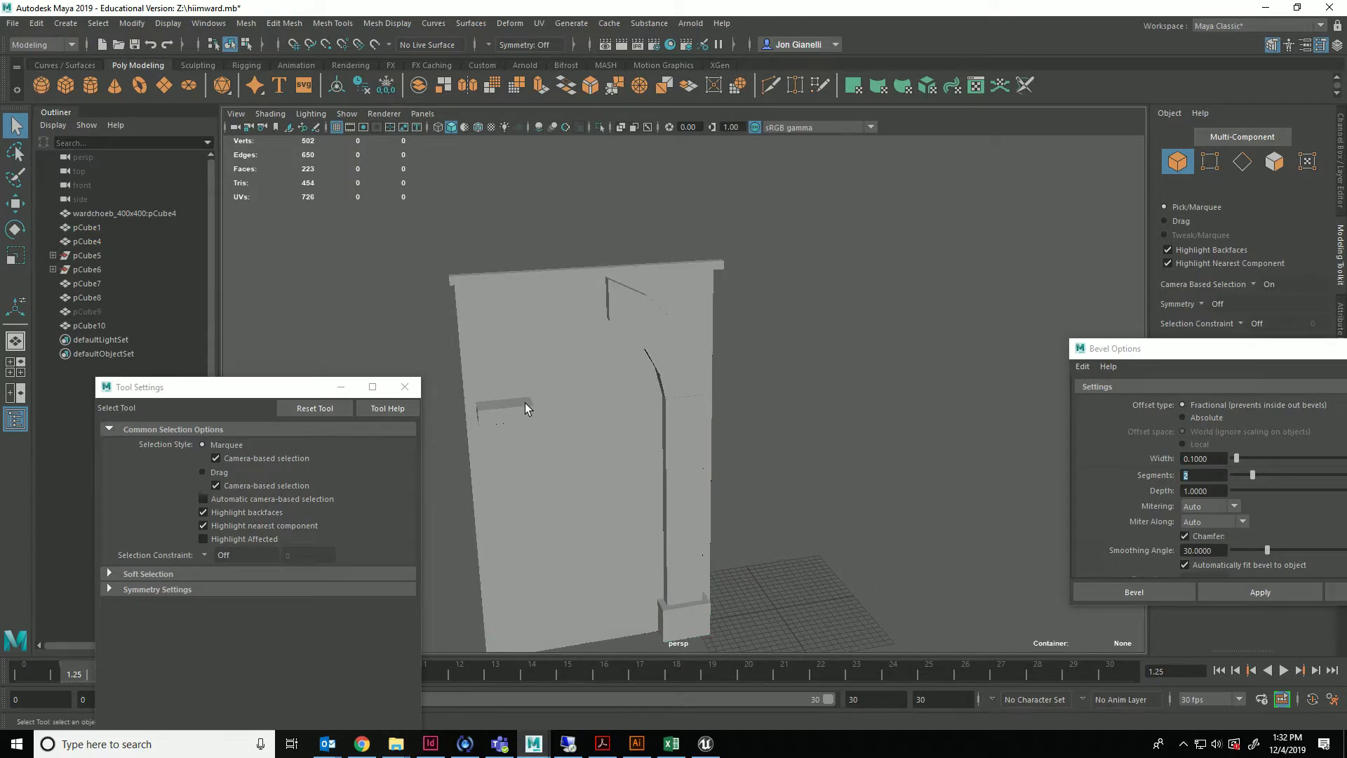
click(526, 407)
click(643, 340)
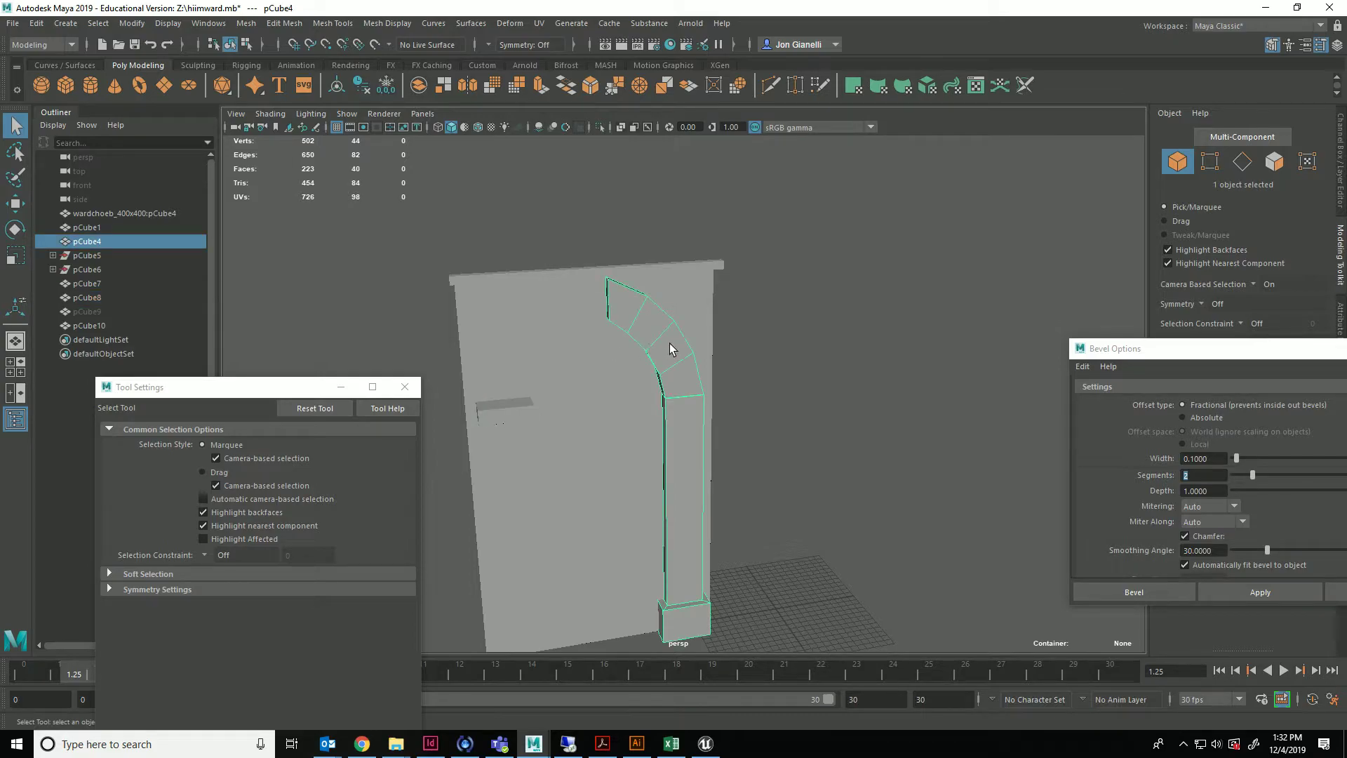
key(ctrl+d)
key(e)
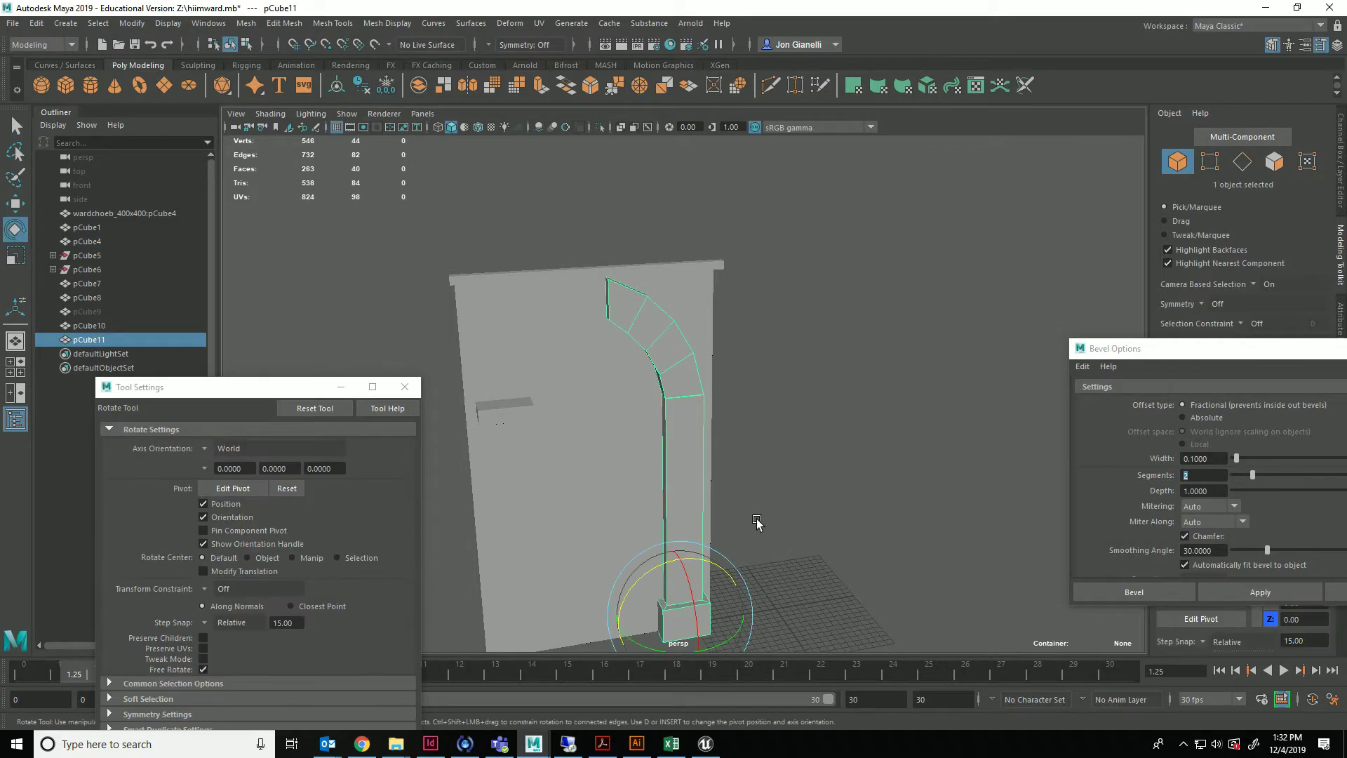
scroll(754, 555, down, 3)
key(w)
drag(751, 554, 645, 554)
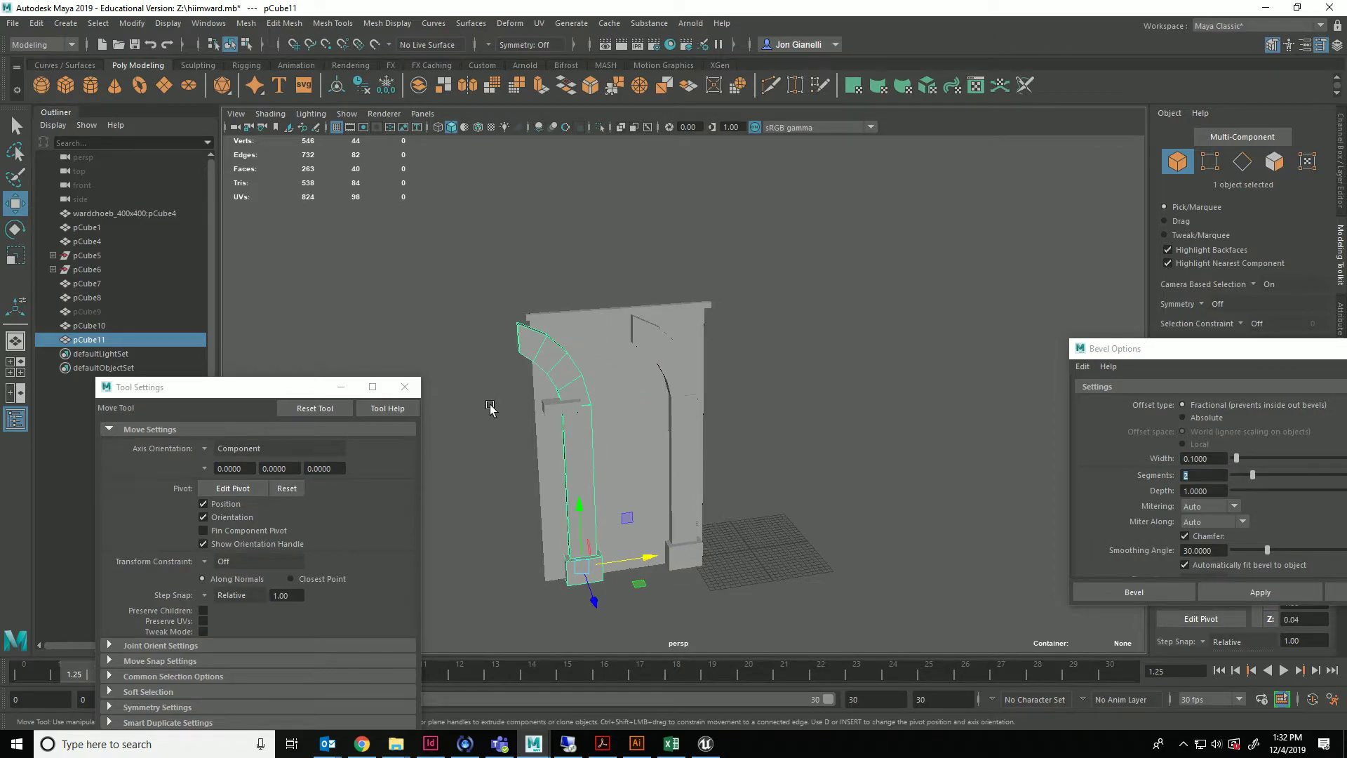
Step: Close the Bevel Options and Tool Settings windows
click(138, 25)
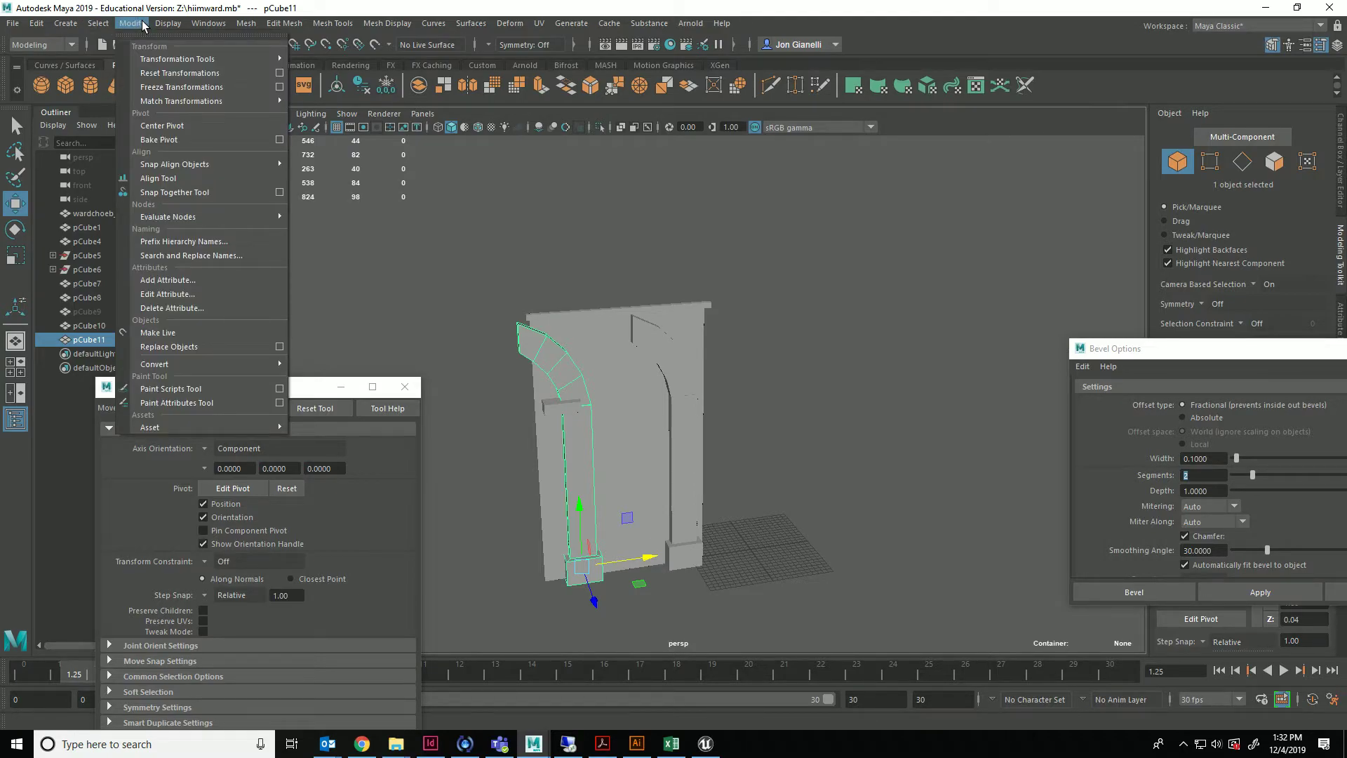
mouse_move(184, 60)
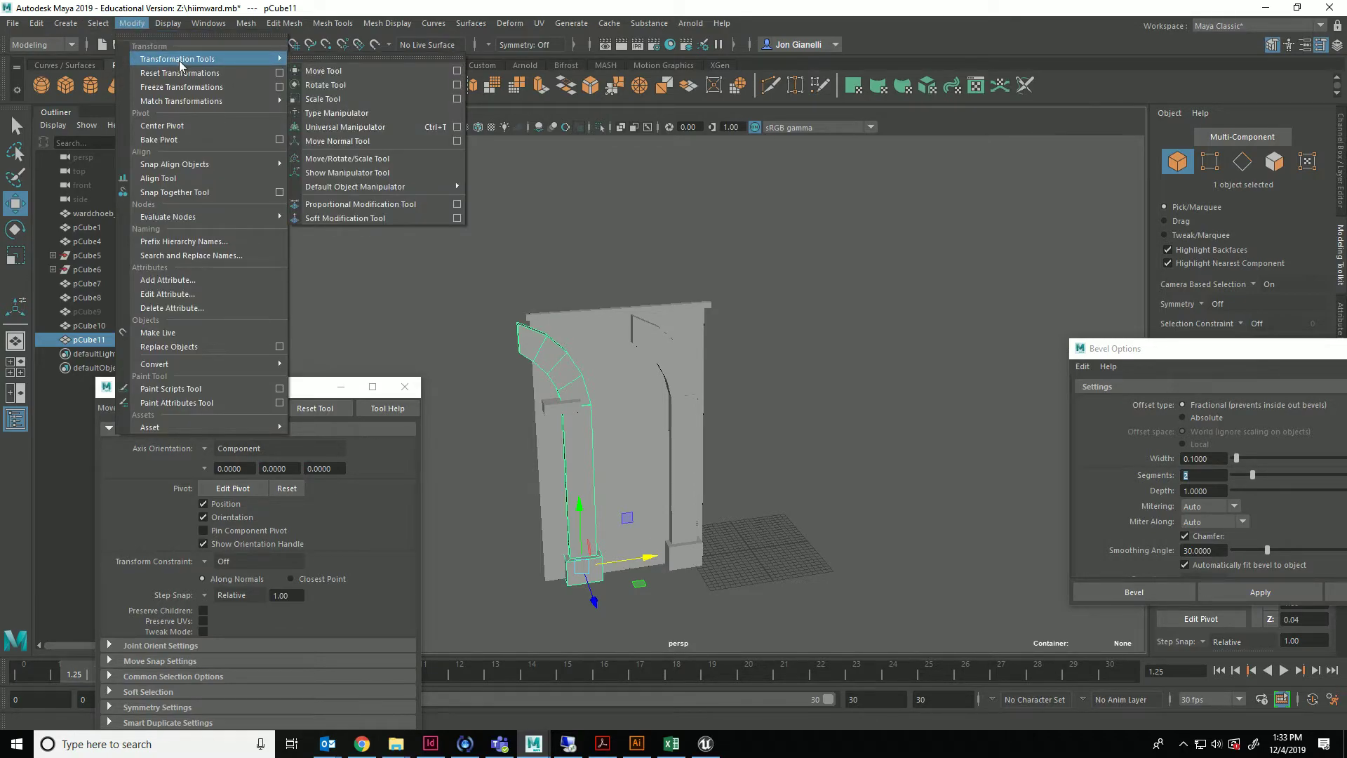
click(348, 106)
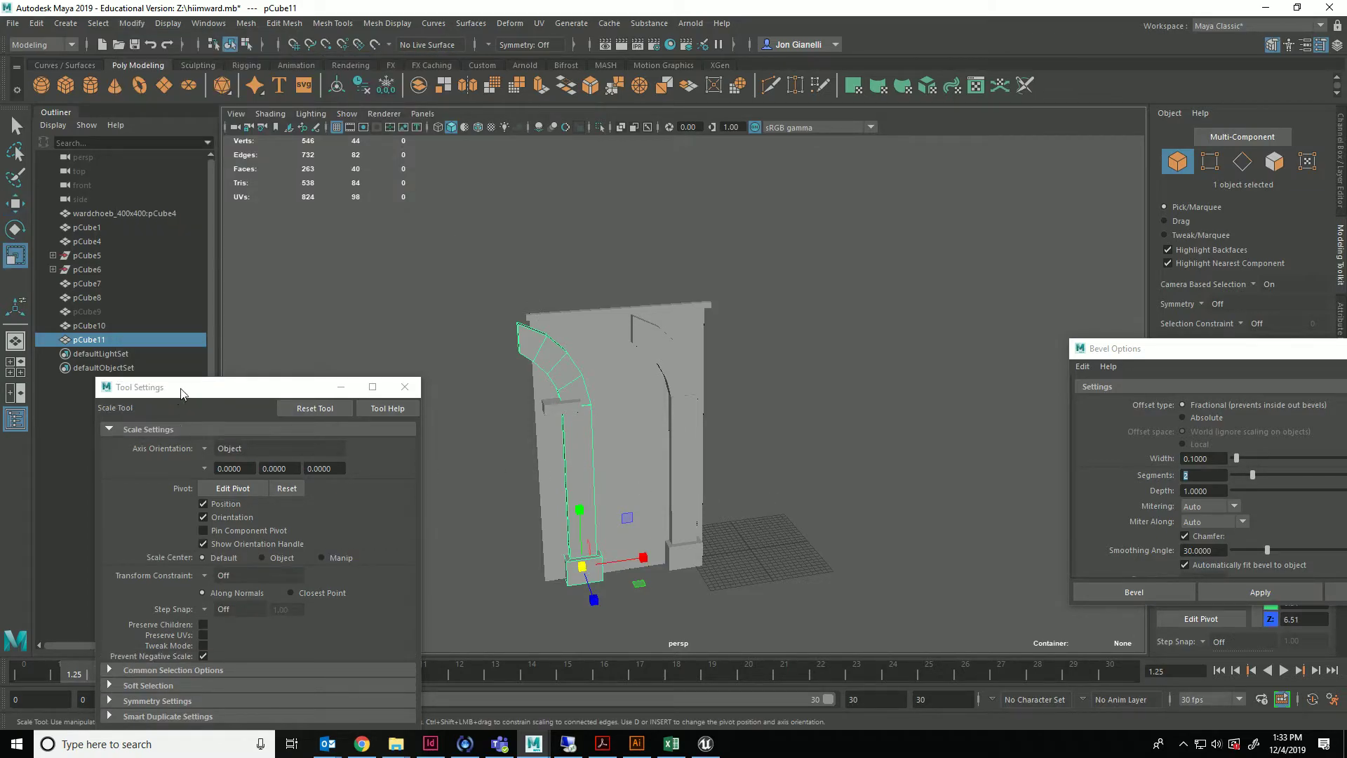
drag(181, 392, 139, 389)
drag(1111, 349, 805, 338)
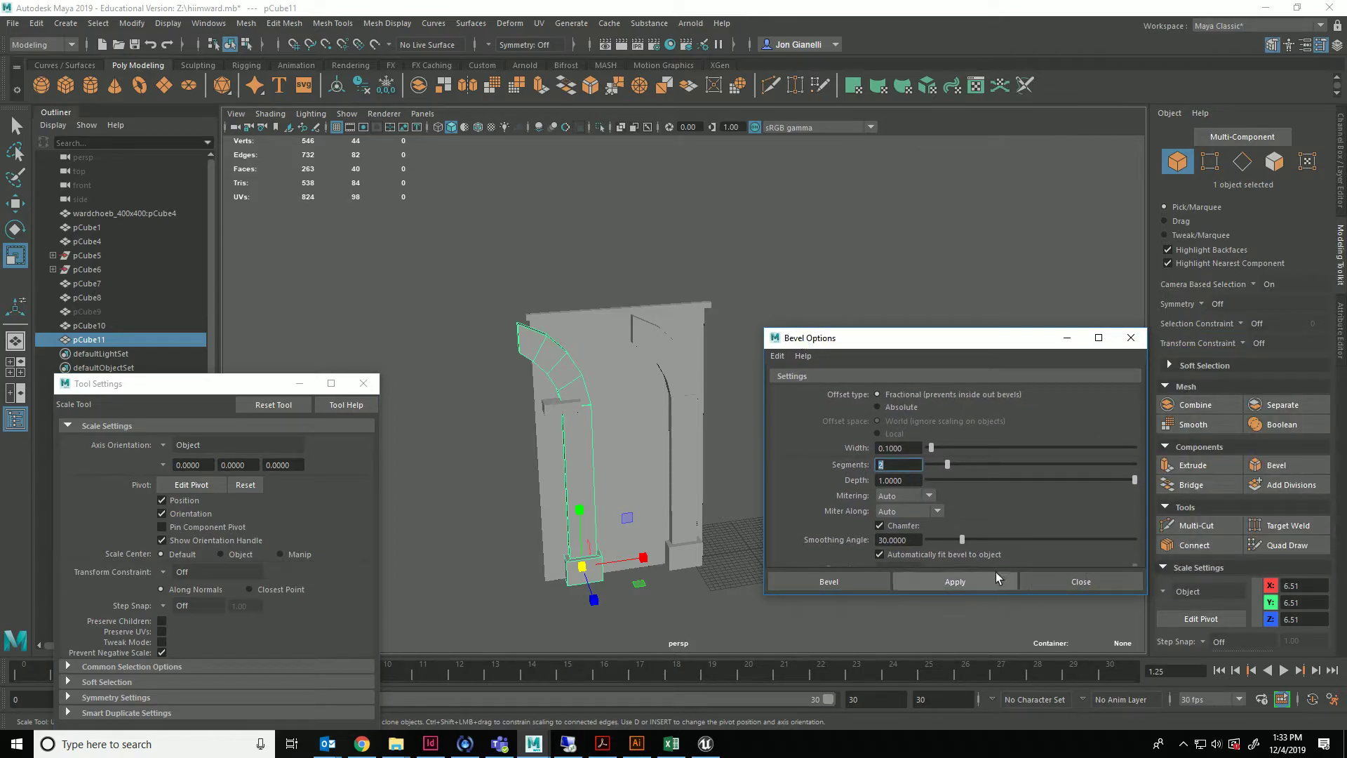
click(1081, 581)
click(370, 384)
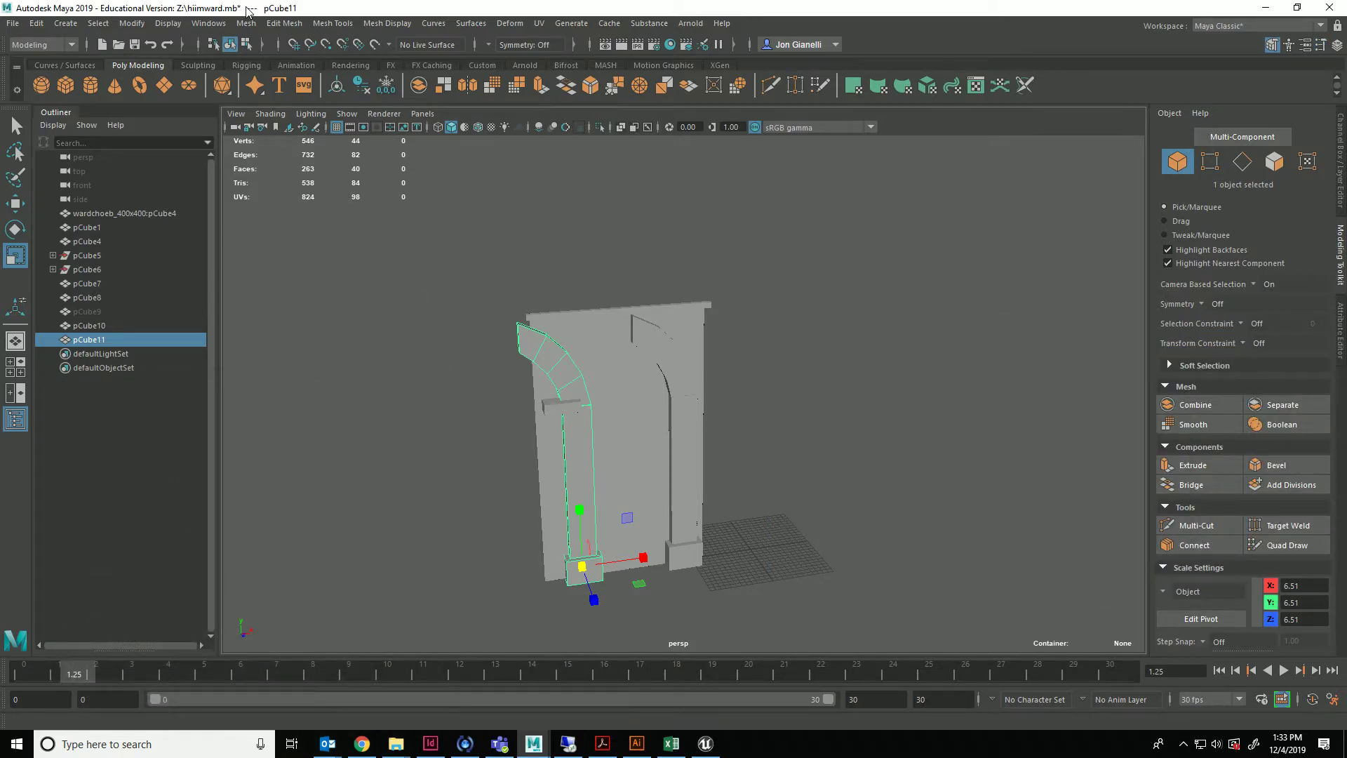
Step: Browse the Display, Mesh, Edit and Modify menus
click(199, 24)
mouse_move(182, 26)
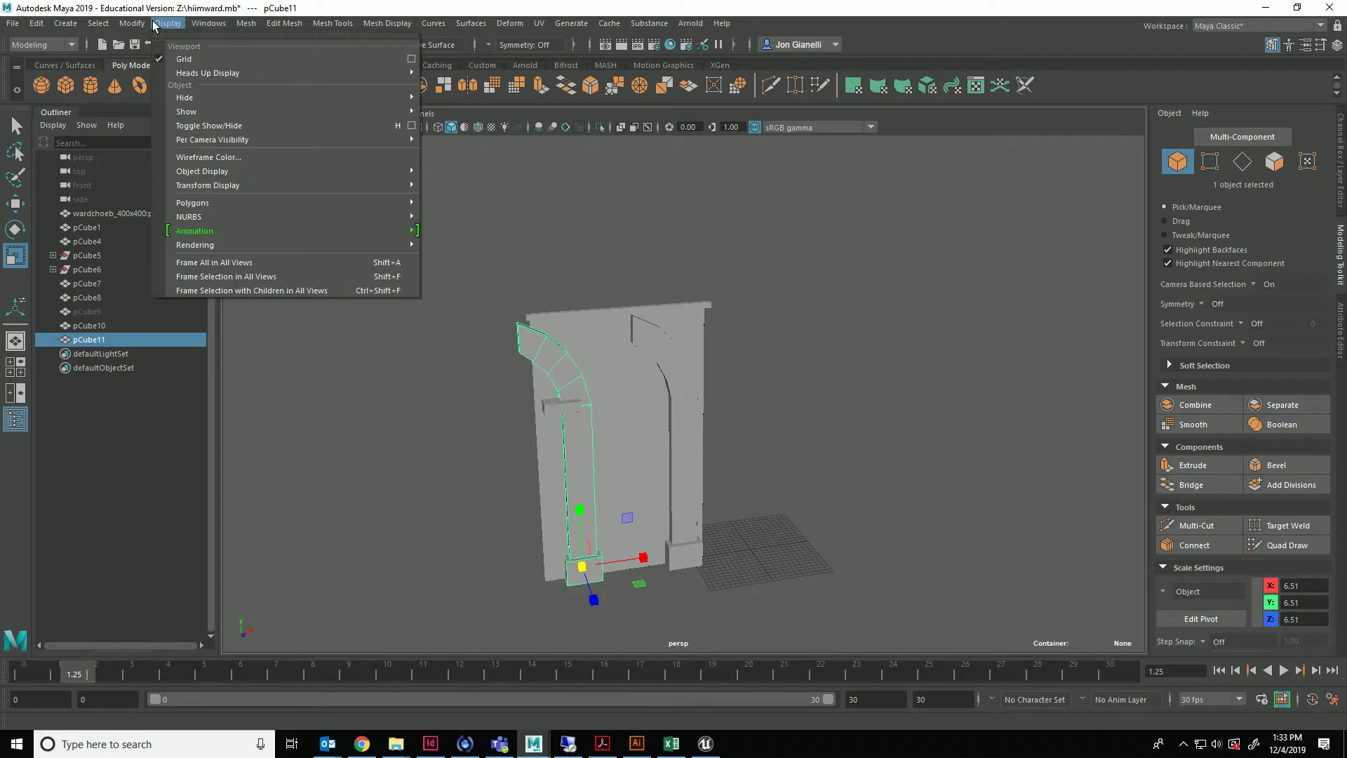
mouse_move(271, 27)
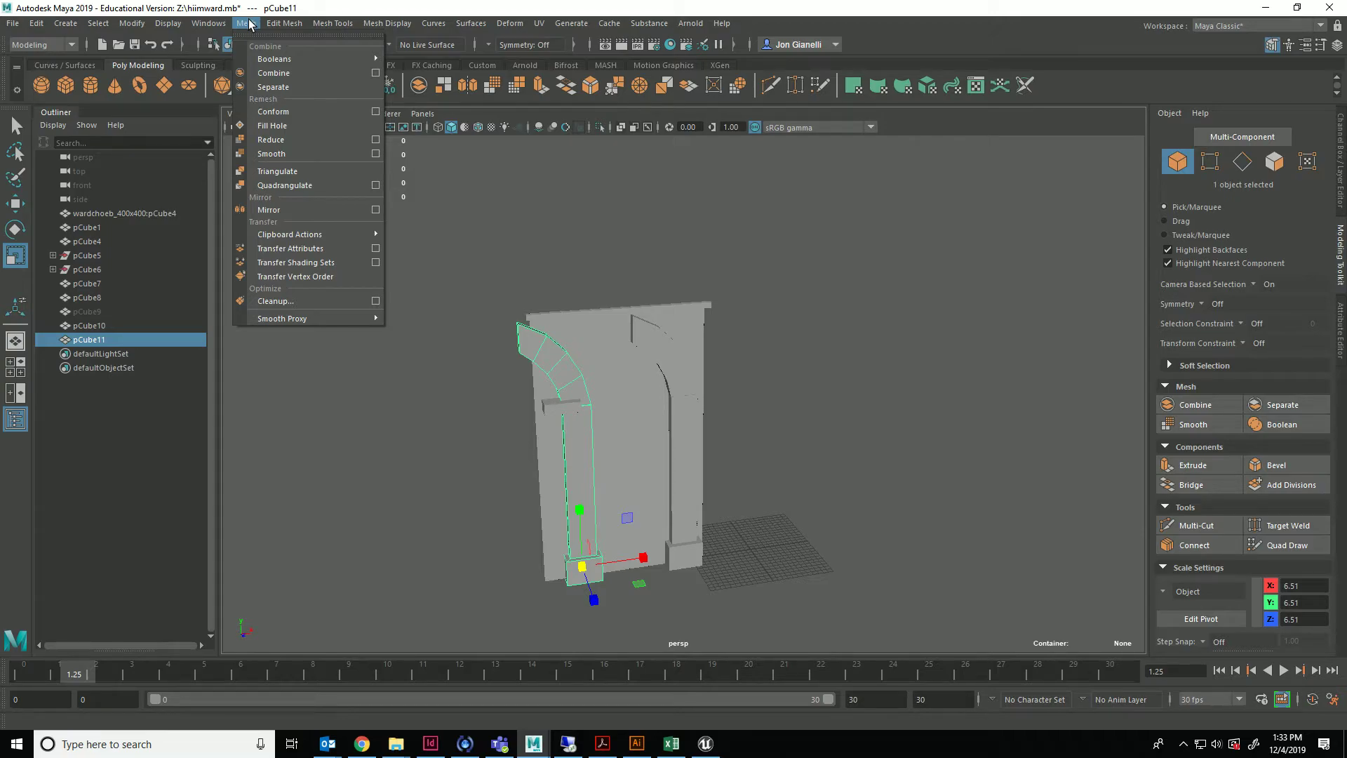
mouse_move(39, 26)
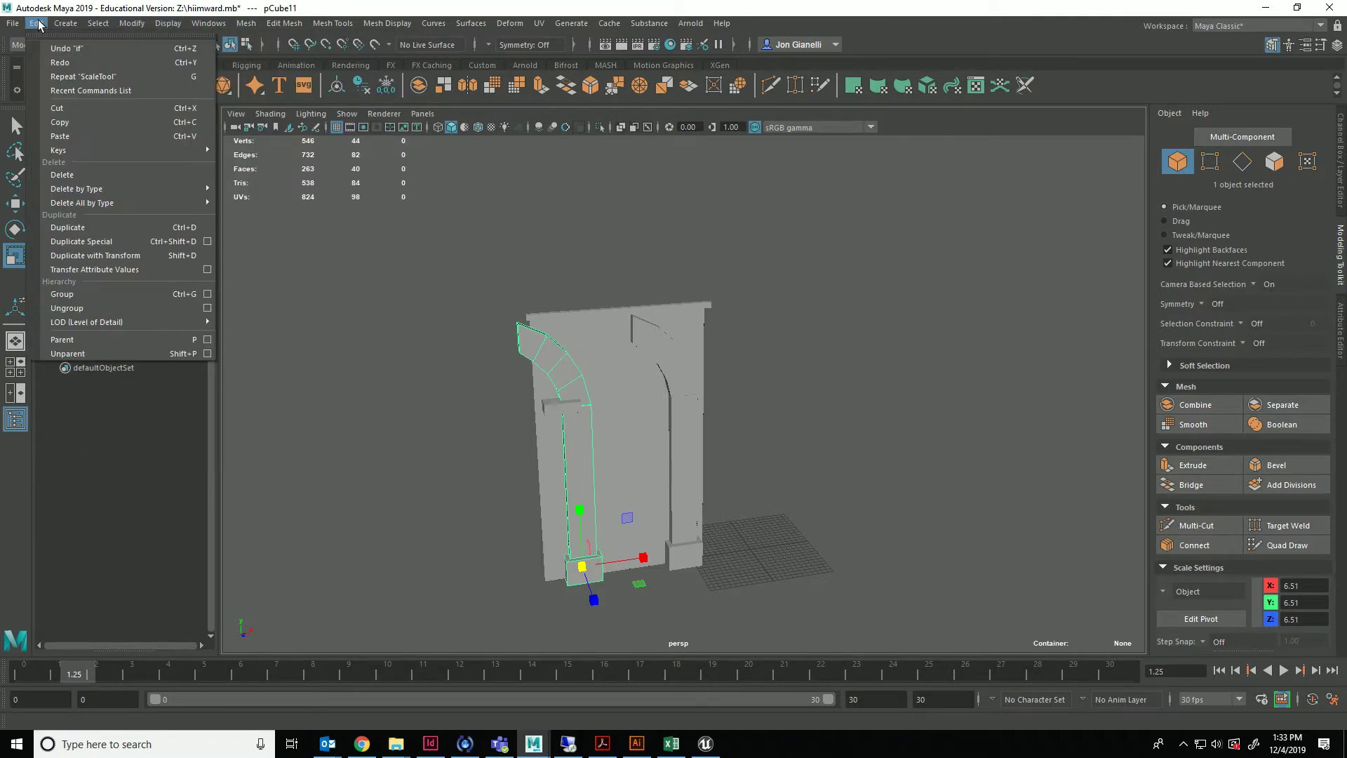
mouse_move(132, 25)
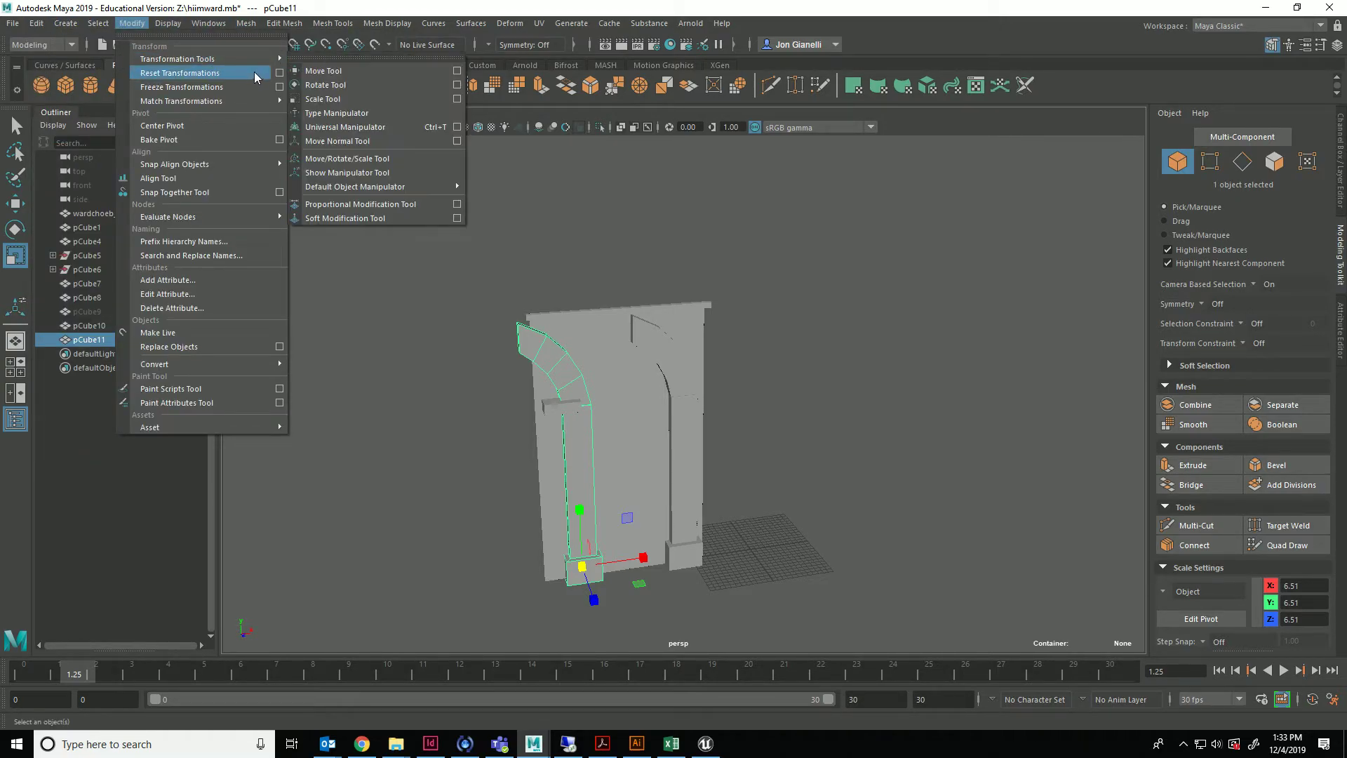
mouse_move(279, 62)
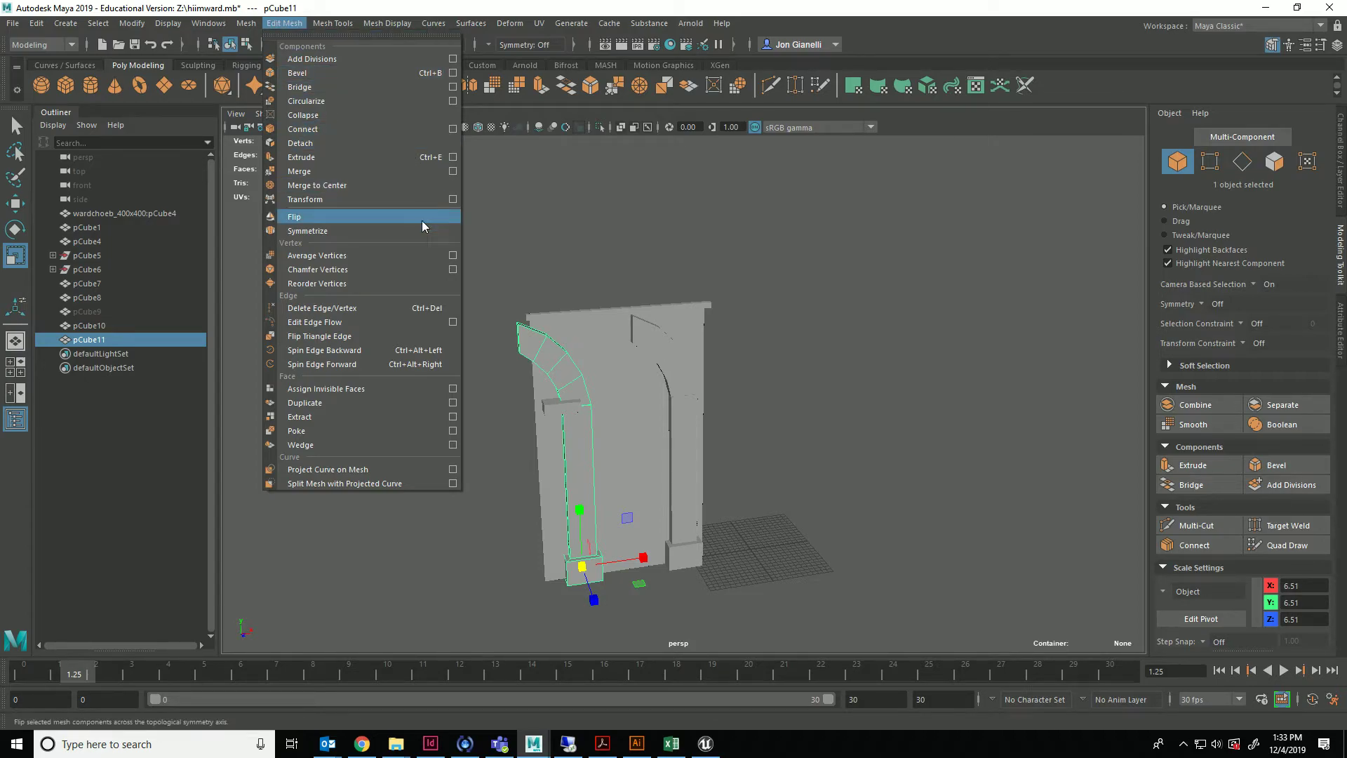
Step: Mirror the pillar copy with a negative X scale, then Shift-drag pCube8 to clone a block
click(394, 402)
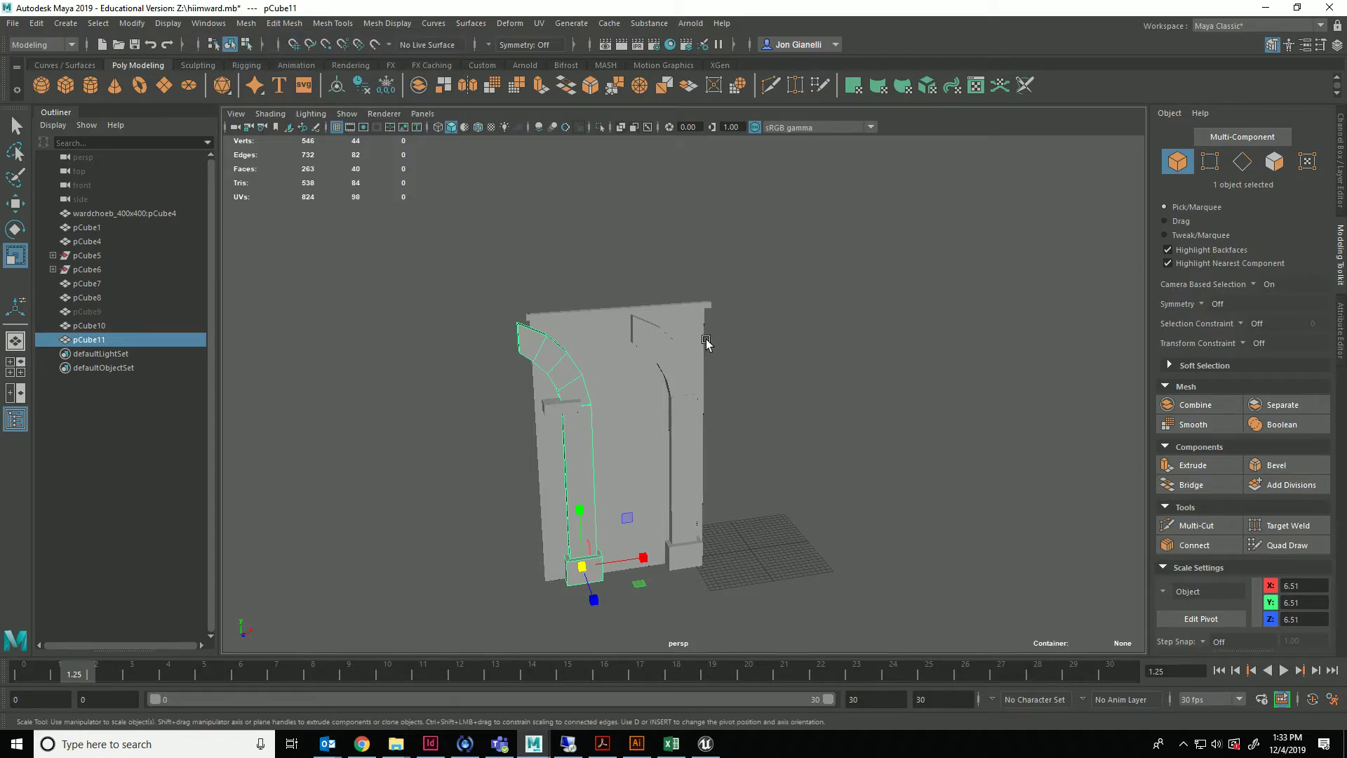
drag(653, 559, 530, 575)
key(w)
scroll(641, 280, up, 5)
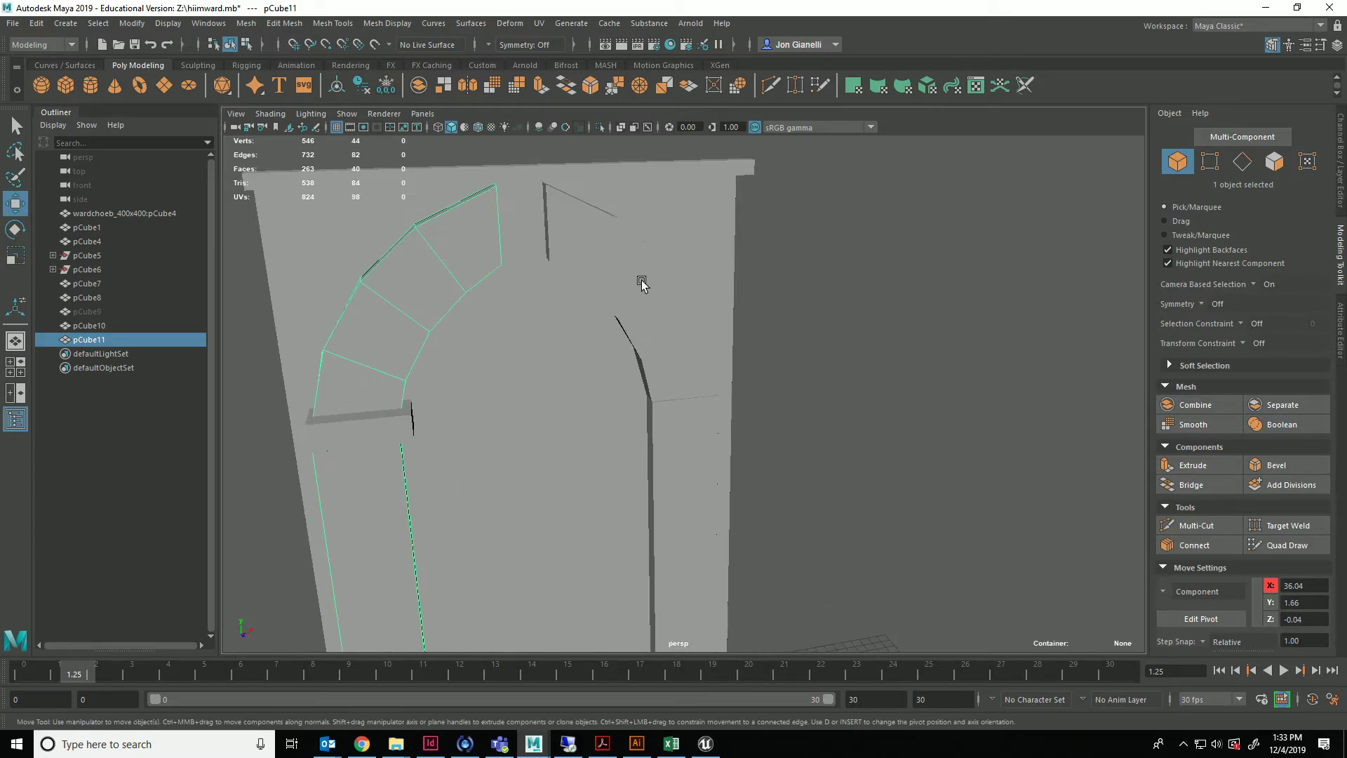
scroll(662, 294, down, 1)
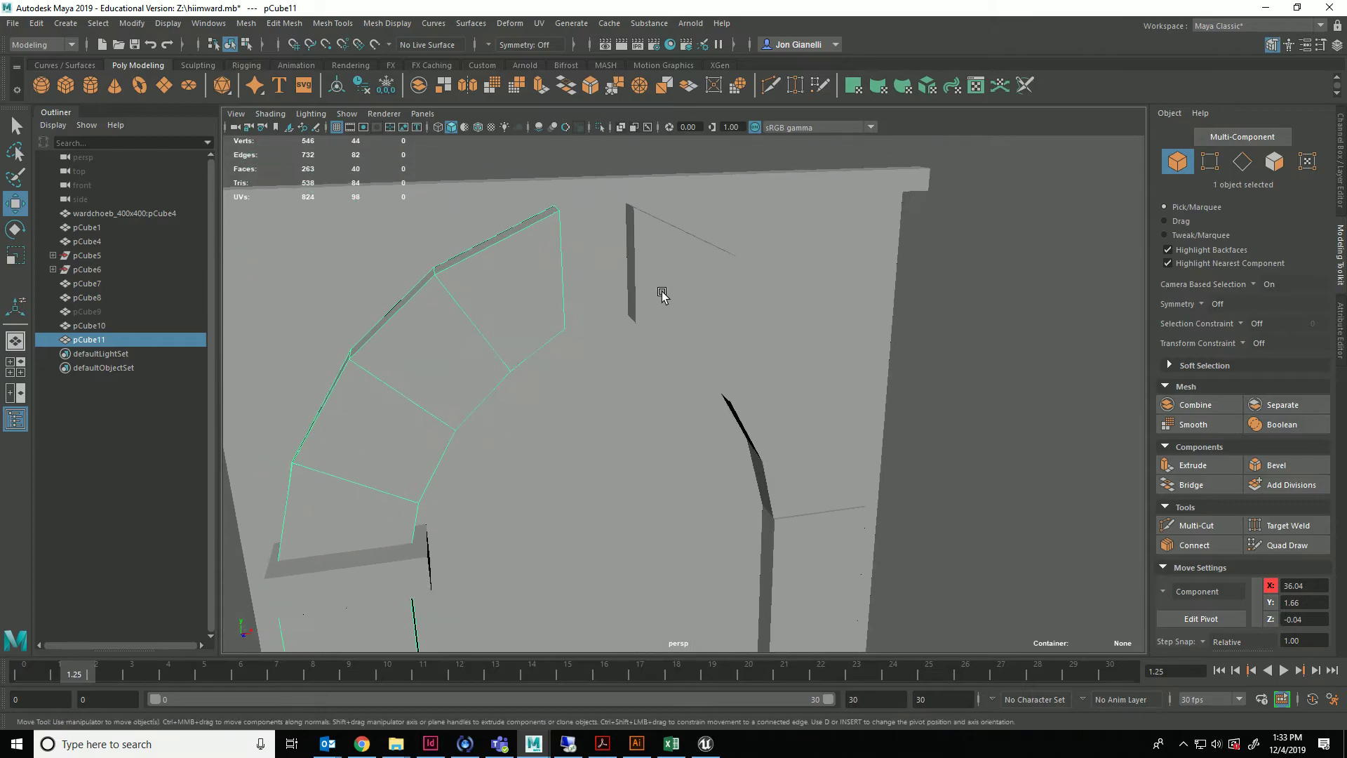
click(408, 561)
mouse_move(420, 556)
shift+mouse_down()
mouse_move(662, 518)
mouse_move(595, 325)
mouse_move(595, 189)
shift+mouse_up()
Step: Narrow and then evenly enlarge the cloned block pCube12 into a square keystone
key(r)
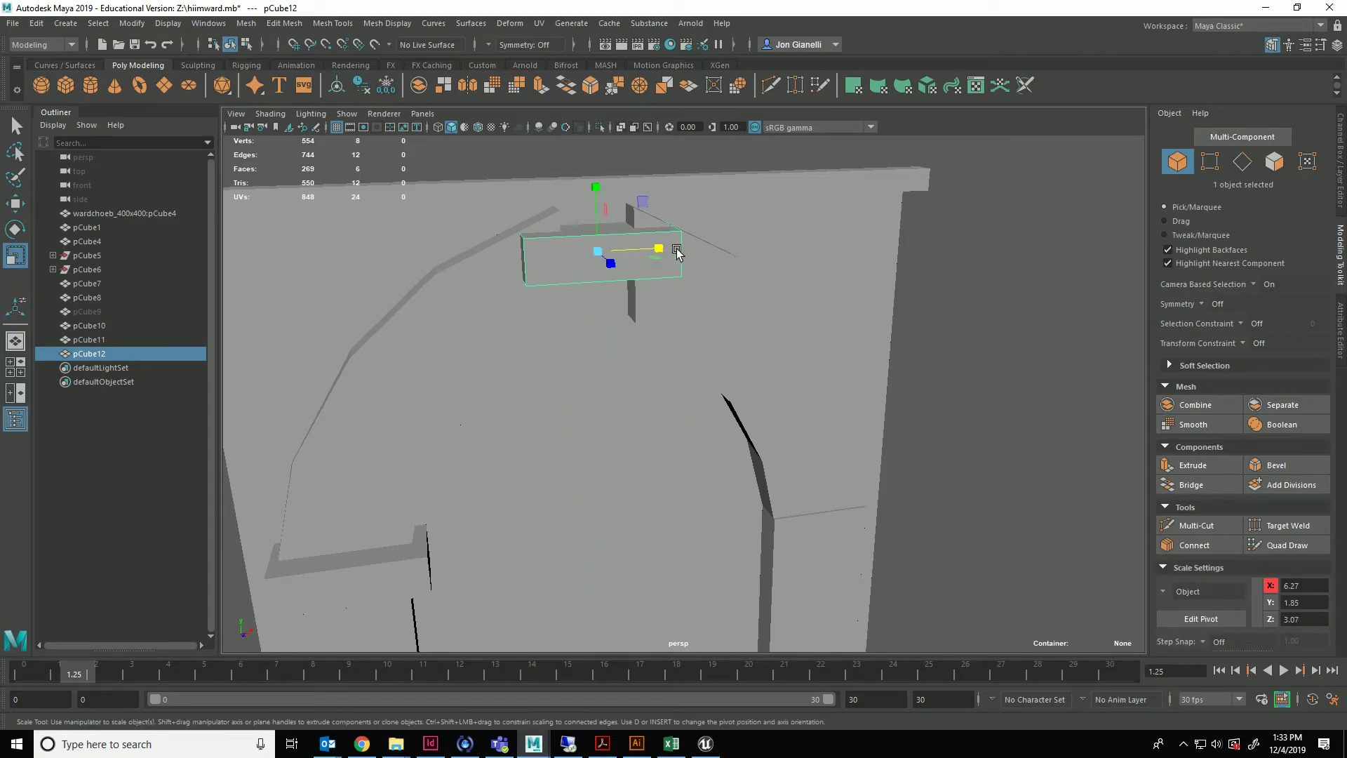
drag(677, 252, 594, 204)
key(w)
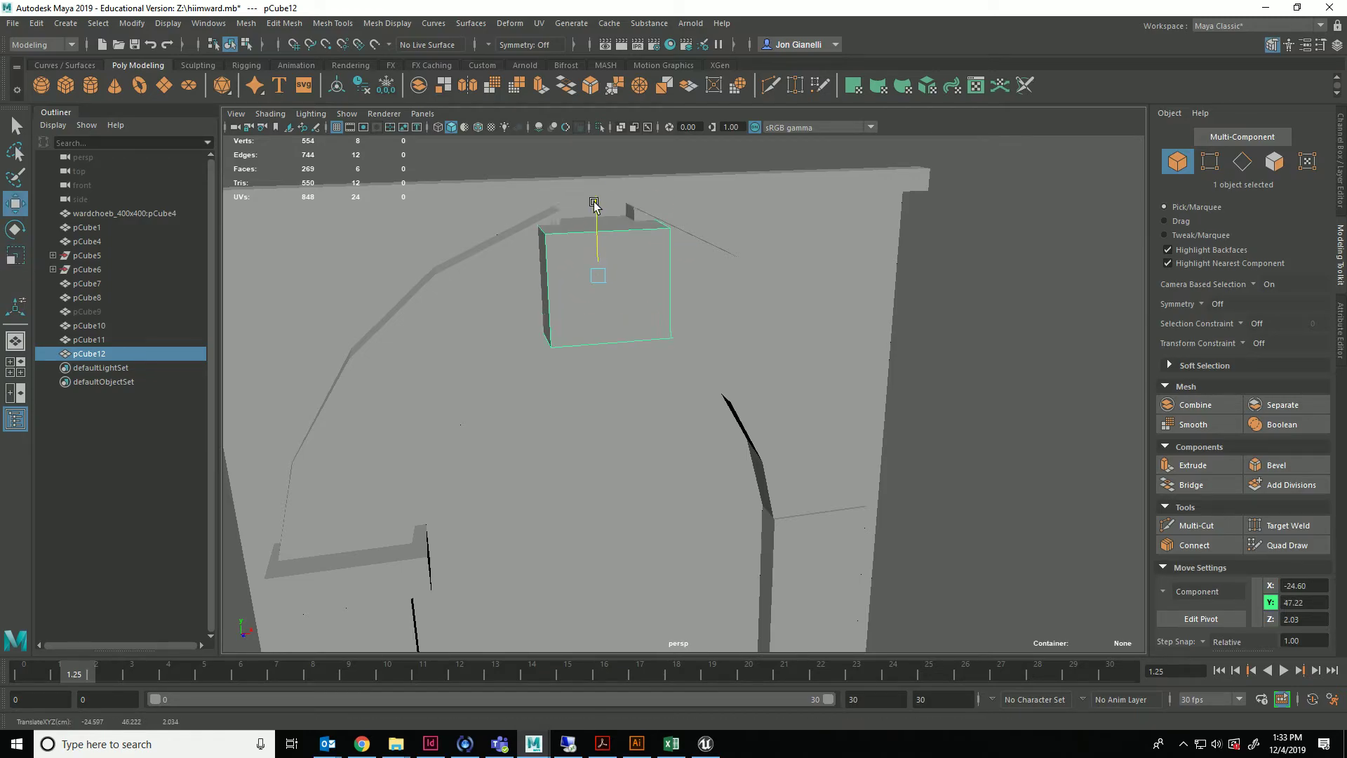
key(r)
drag(616, 266, 613, 259)
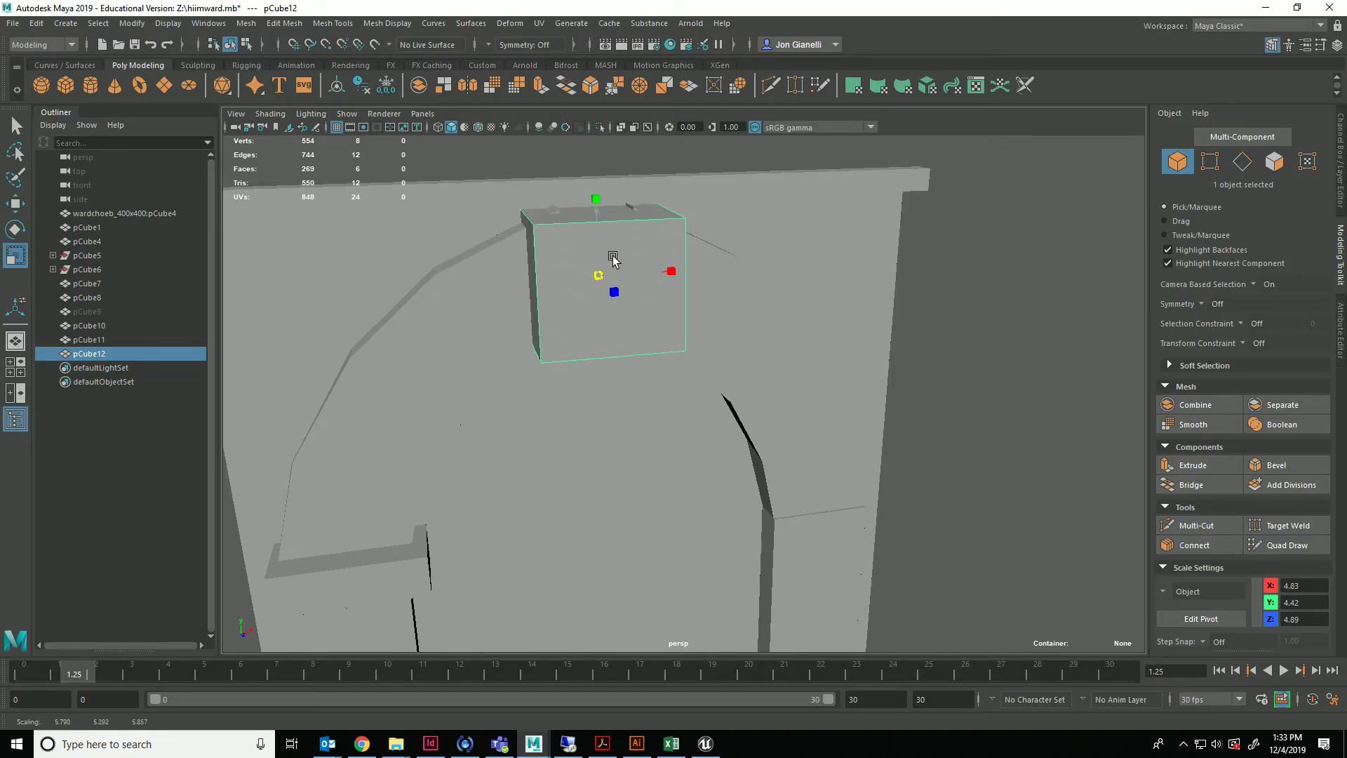
key(w)
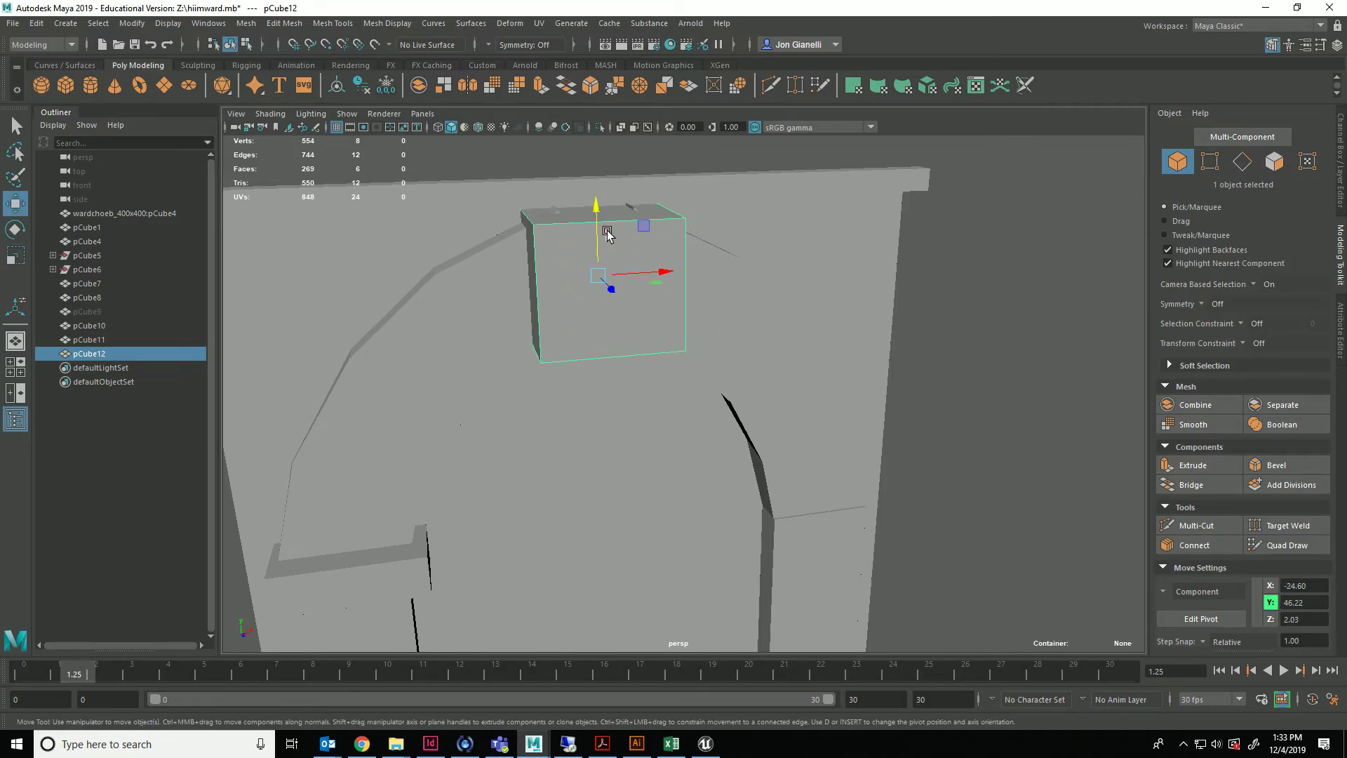
Step: Turn the Move tool's Step Snap off and raise the keystone to the arch's top centre
double_click(7, 203)
click(168, 591)
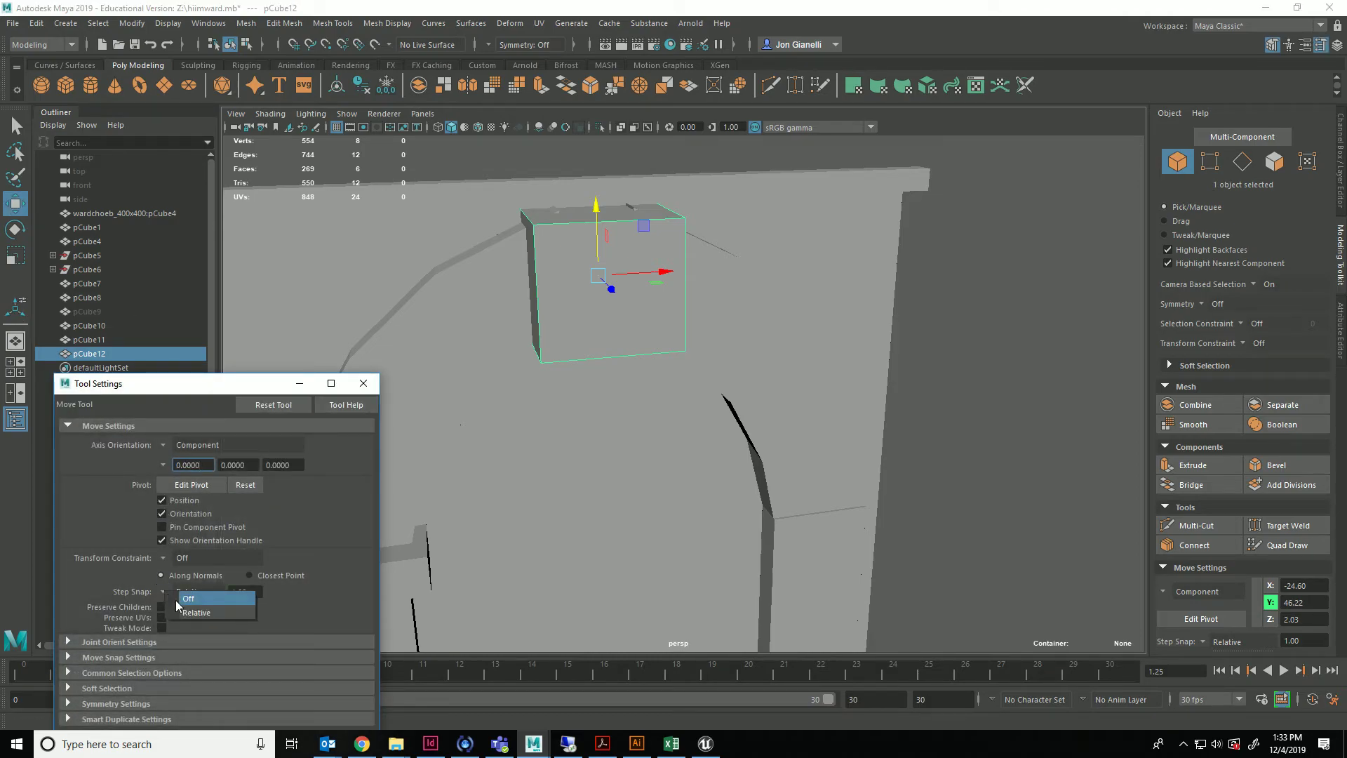
click(214, 595)
click(363, 383)
drag(594, 216, 531, 449)
Step: Duplicate a ledge block, slide it toward the middle, and delete the stray copy pCube13
key(ctrl+d)
middle_click(551, 440)
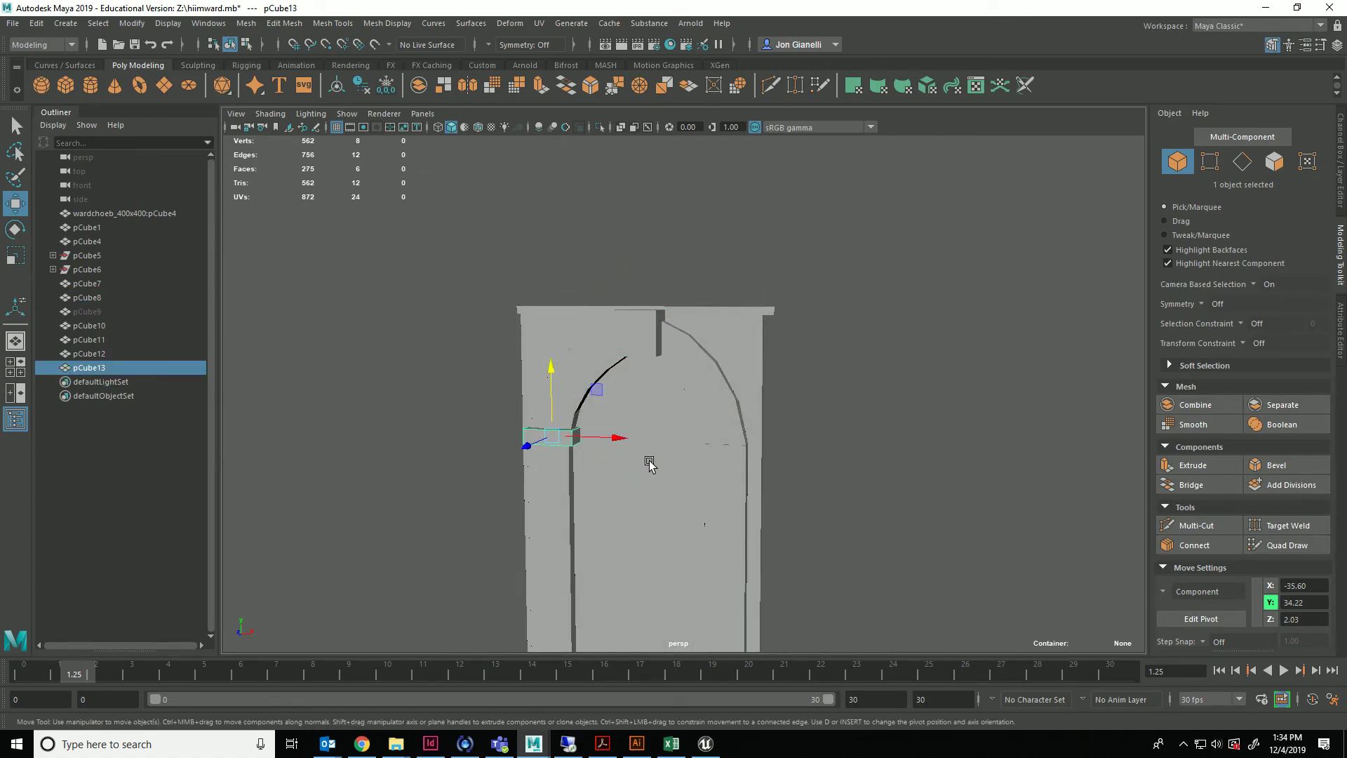
drag(610, 435, 761, 444)
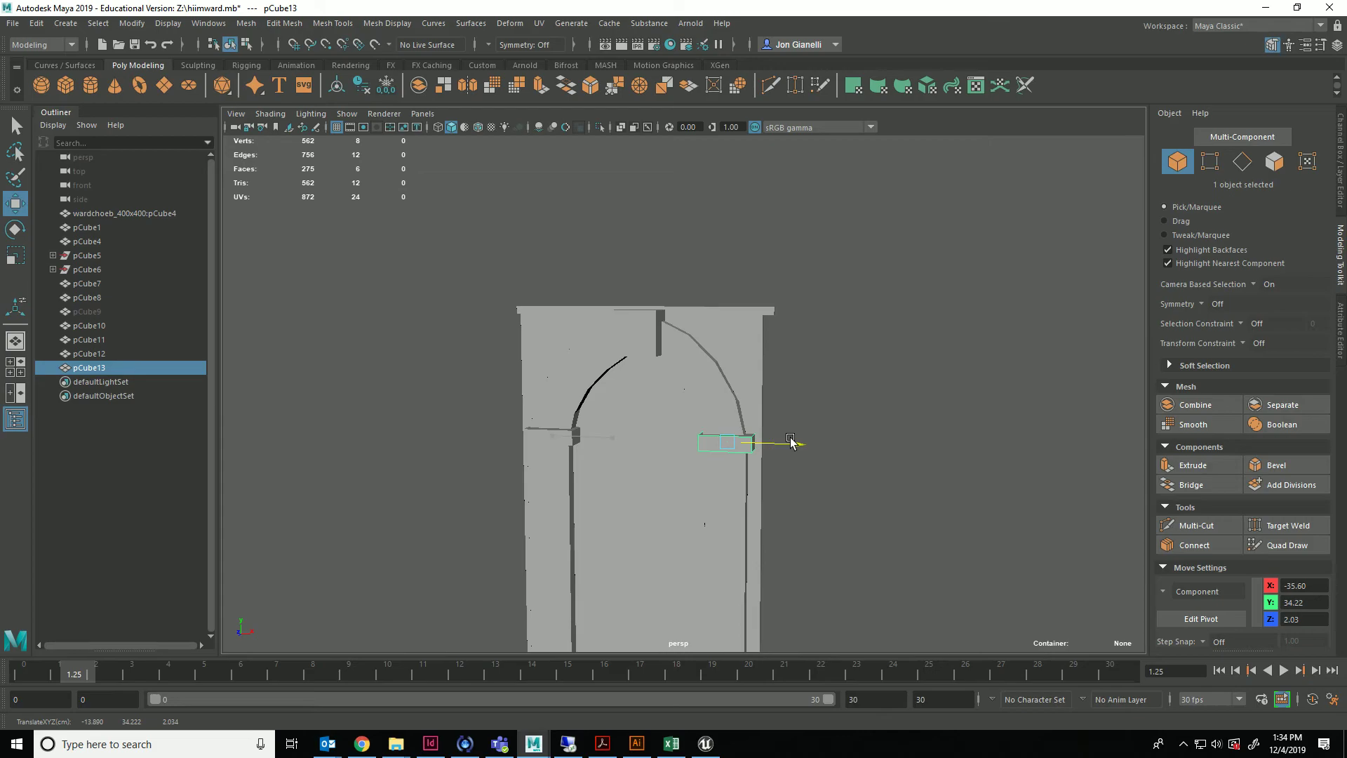
key(Delete)
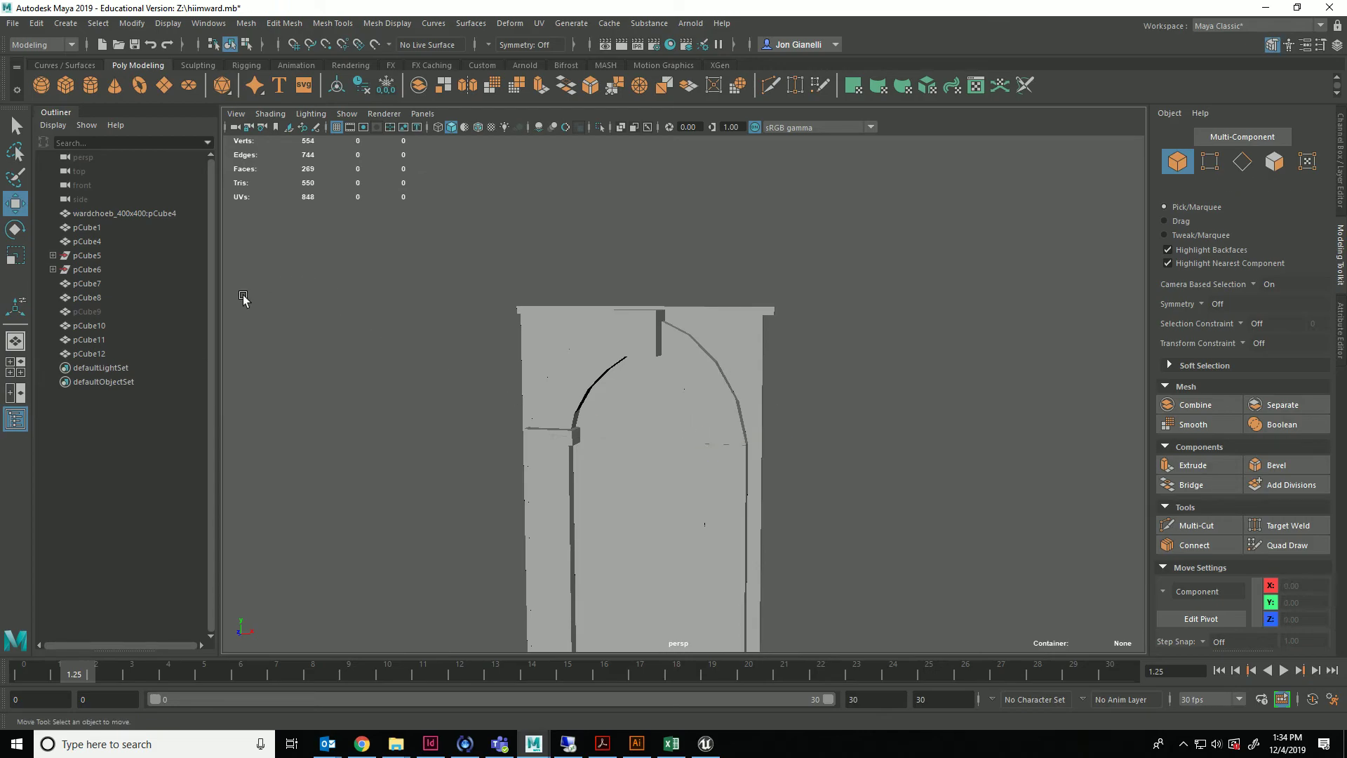
Step: Select the five arch pieces pCube4, pCube8, pCube9, pCube11 and pCube12, ending with the keystone
click(92, 314)
alt+drag(834, 488, 802, 488)
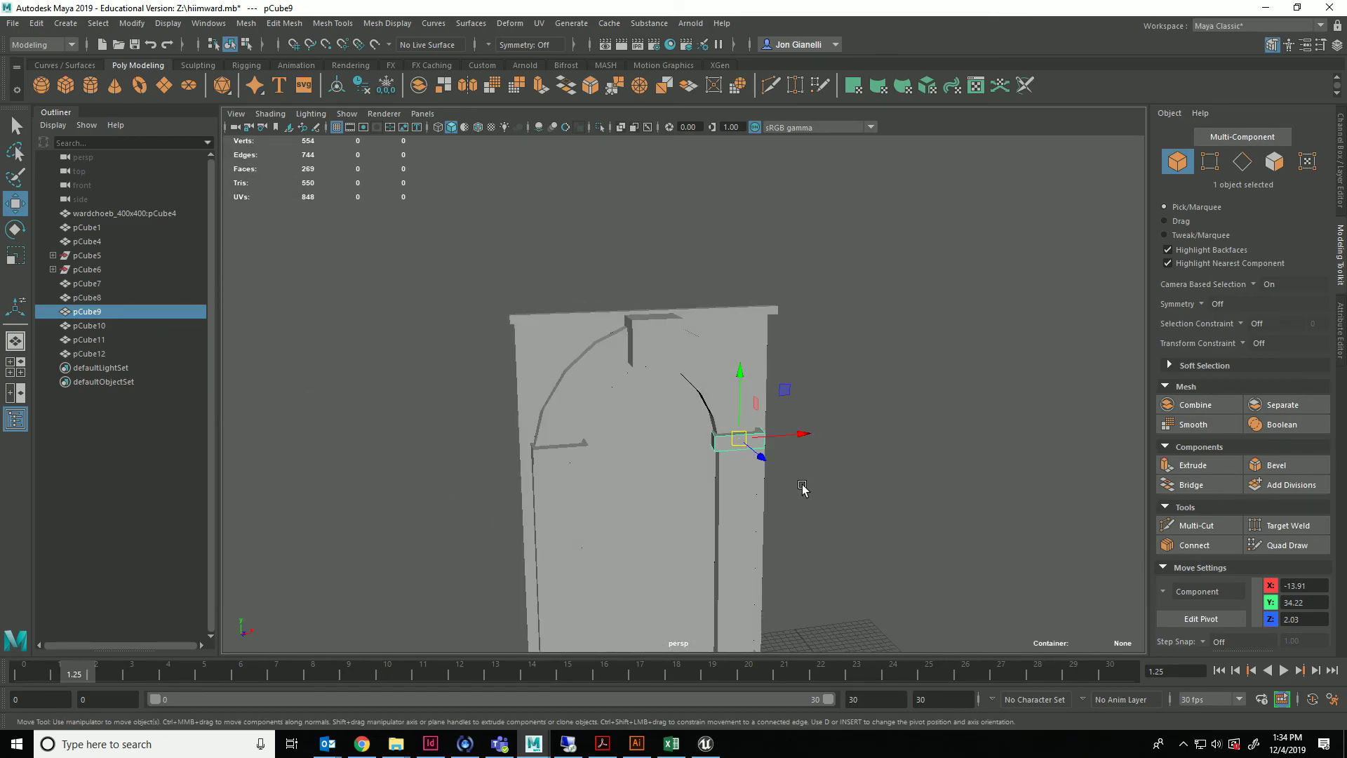
right_click(713, 354)
click(709, 355)
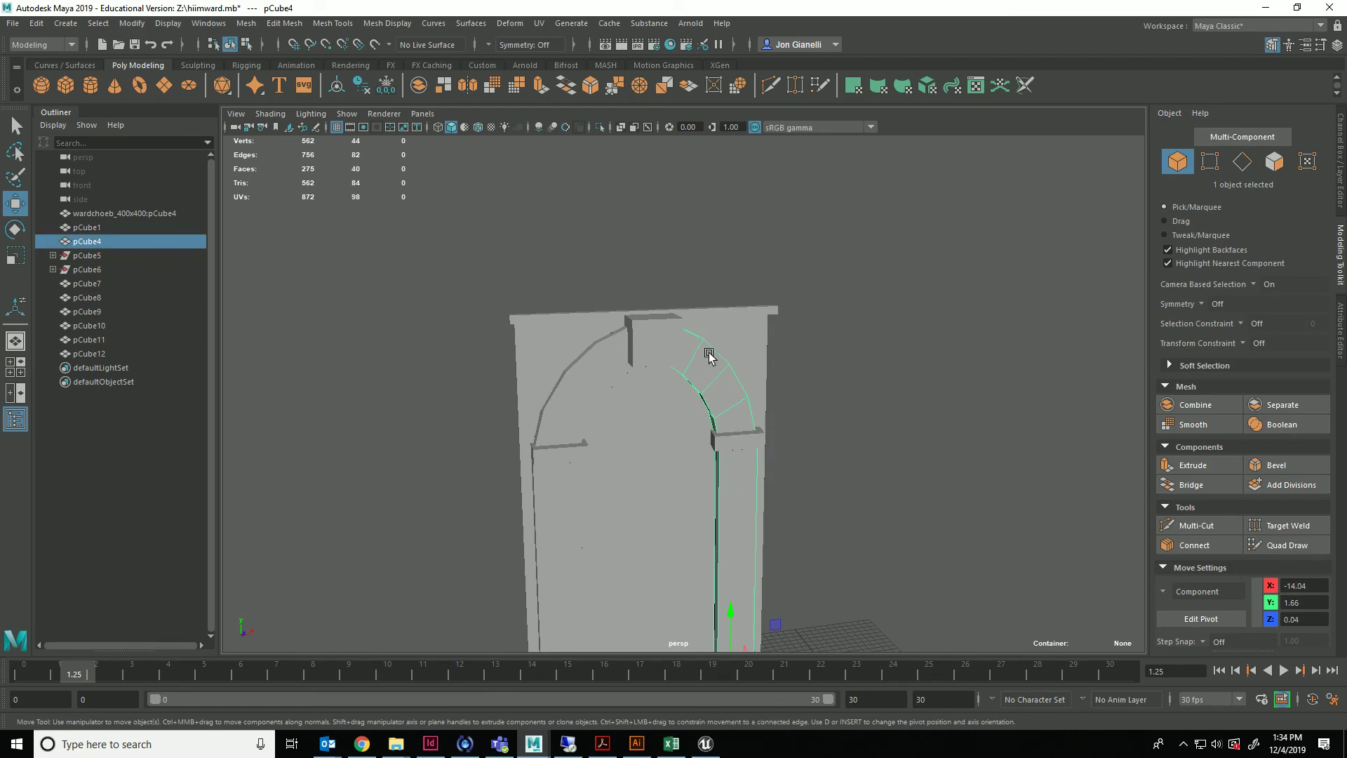
shift+click(648, 349)
shift+click(589, 382)
shift+click(559, 457)
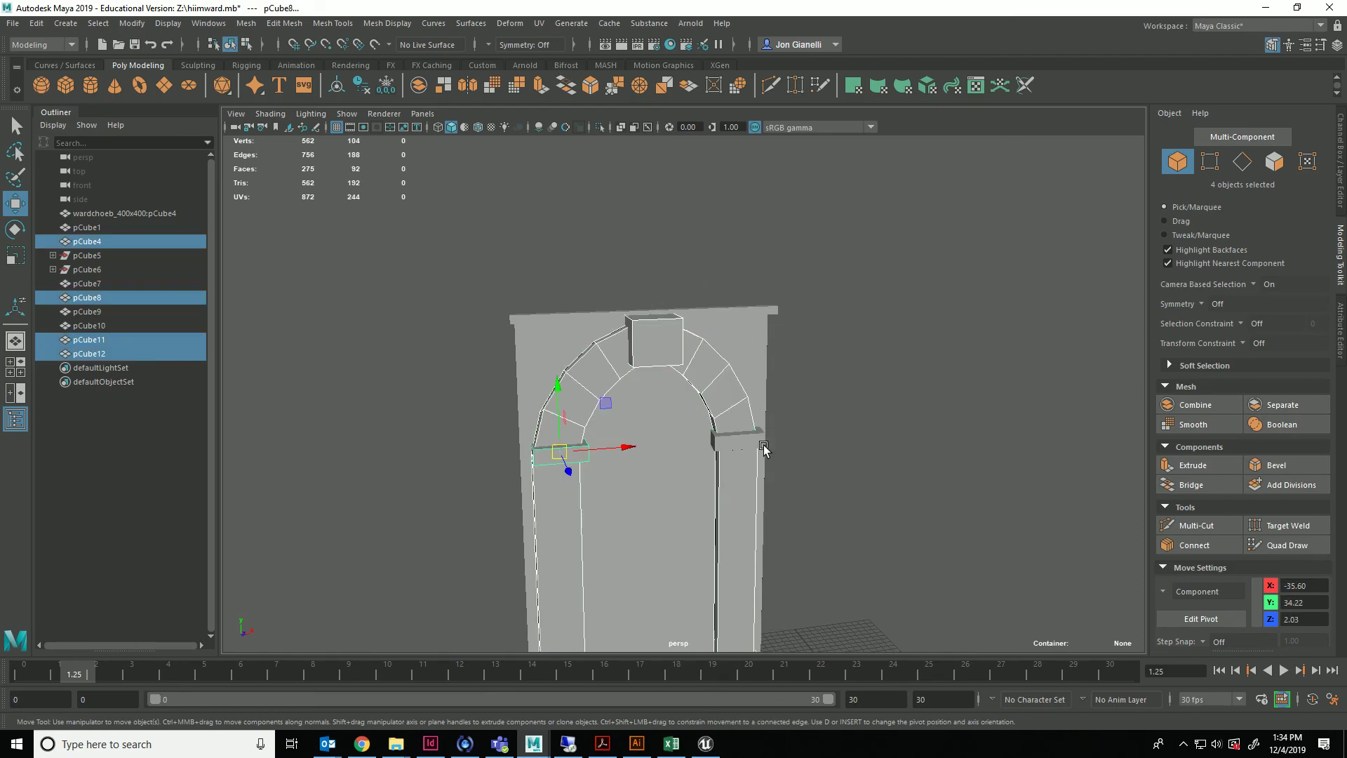
shift+click(755, 436)
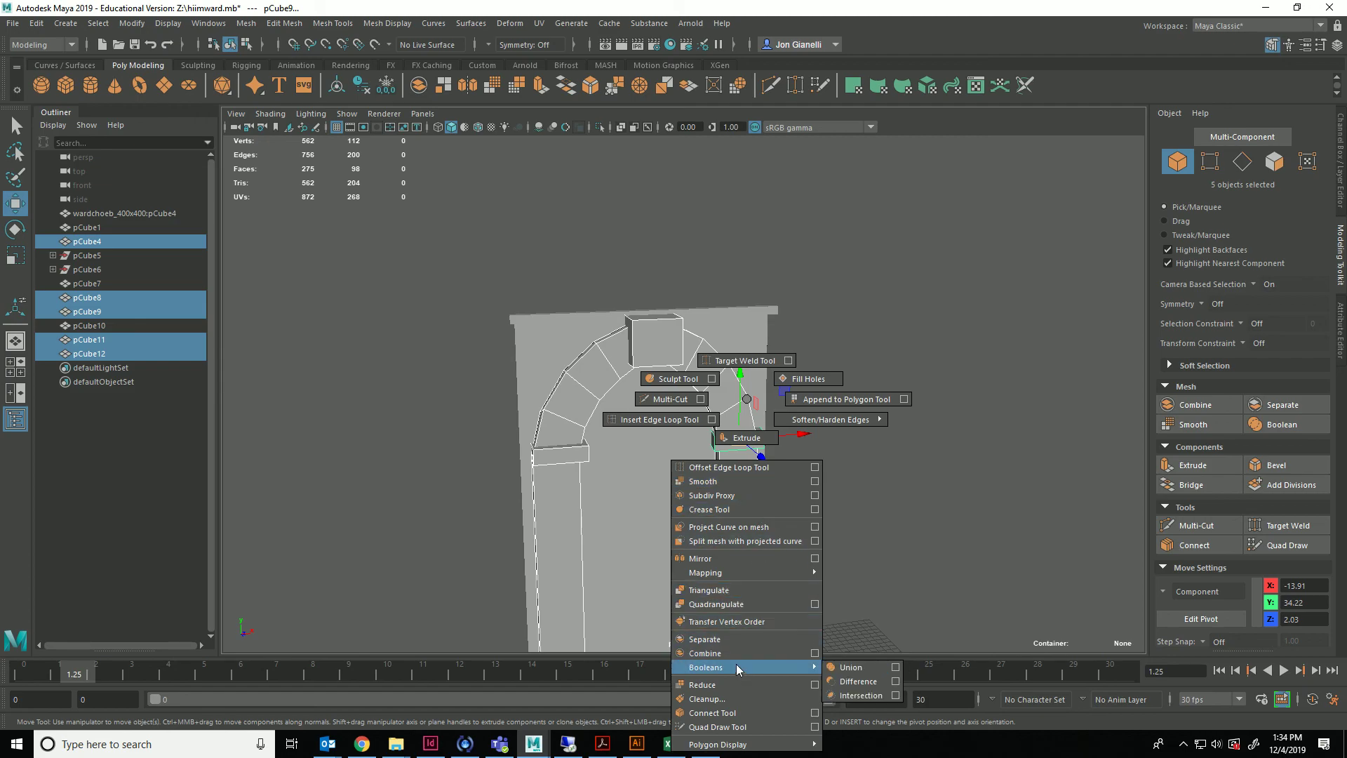